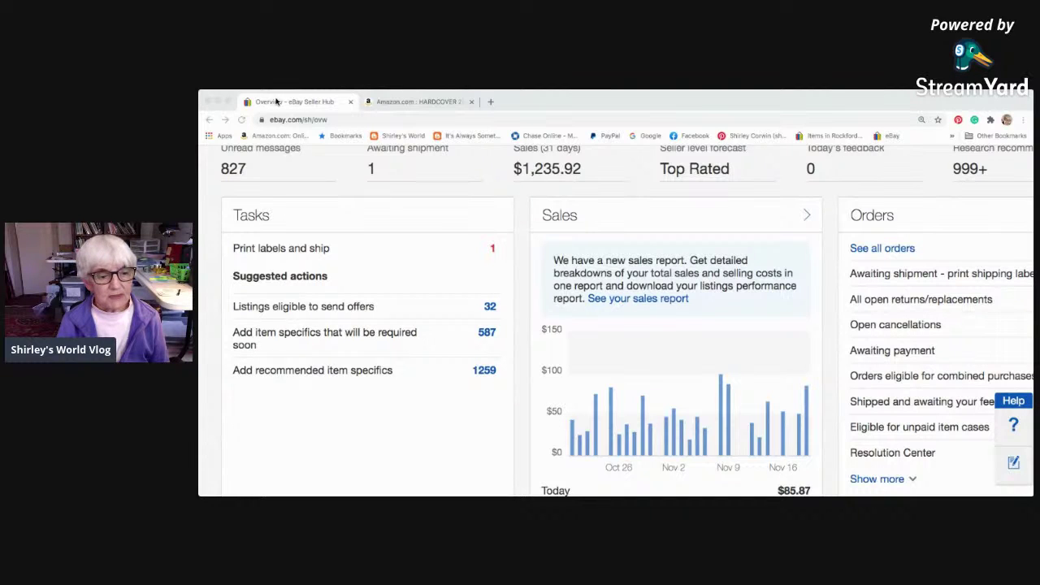
Step: Bring the eBay Seller Hub overview to the front and resize the browser window
left_click(276, 101)
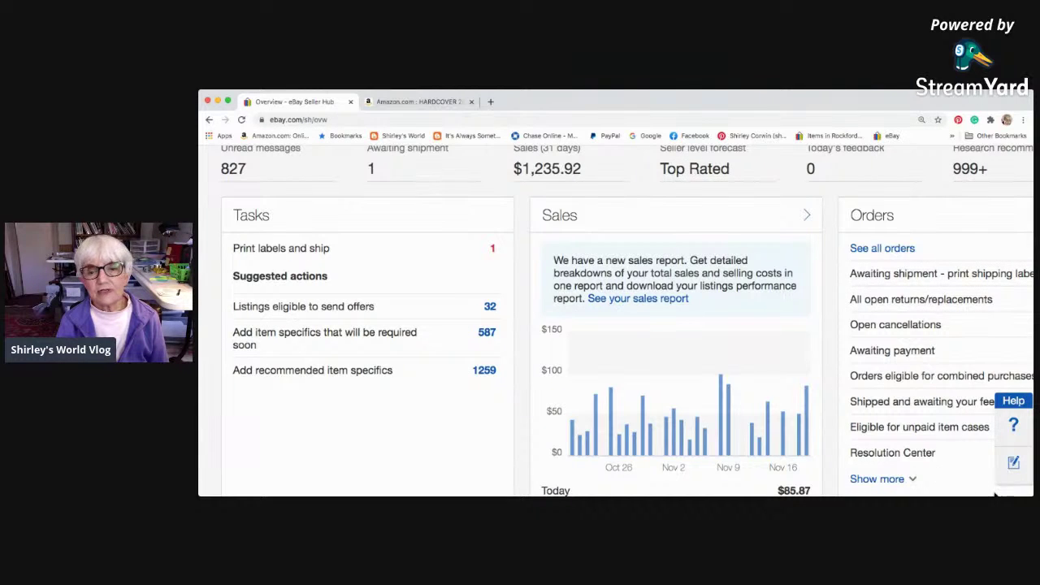
left_click_drag(1028, 491, 1011, 488)
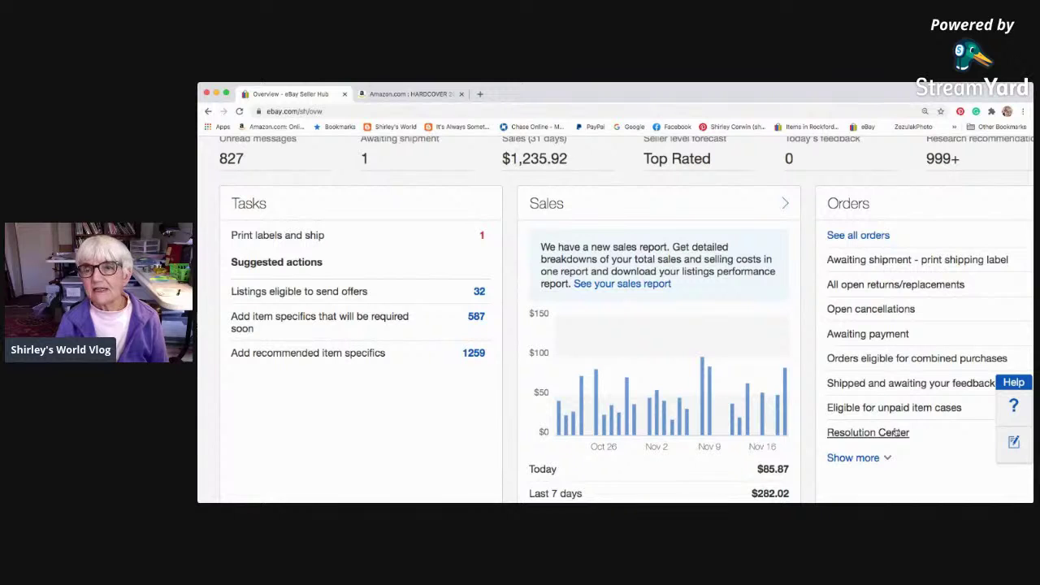
left_click_drag(1031, 499, 1017, 493)
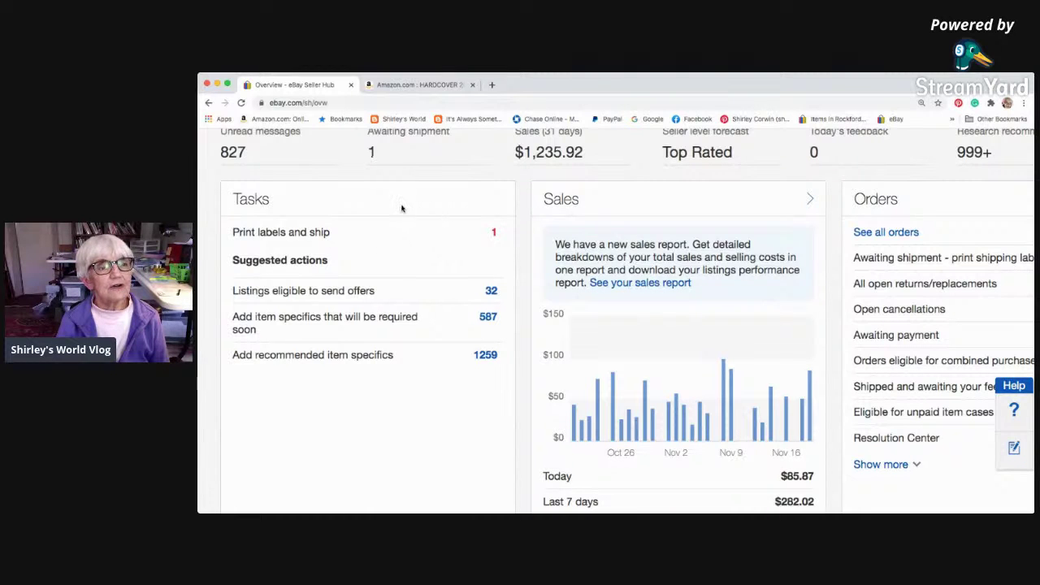
Step: Open the active listings page of Seller Hub
scroll(403, 211, "up", 3)
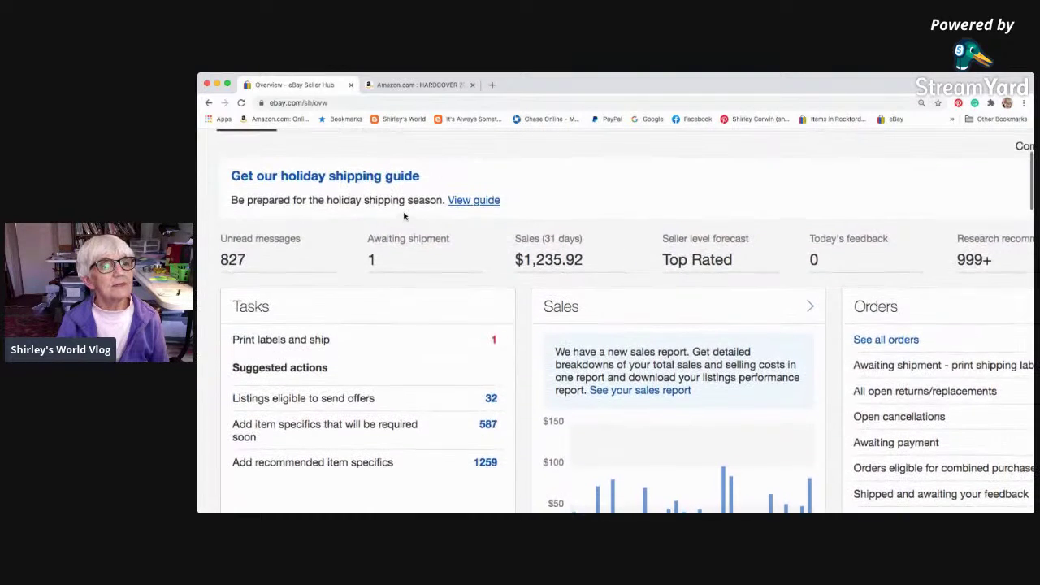
scroll(404, 215, "down", 5)
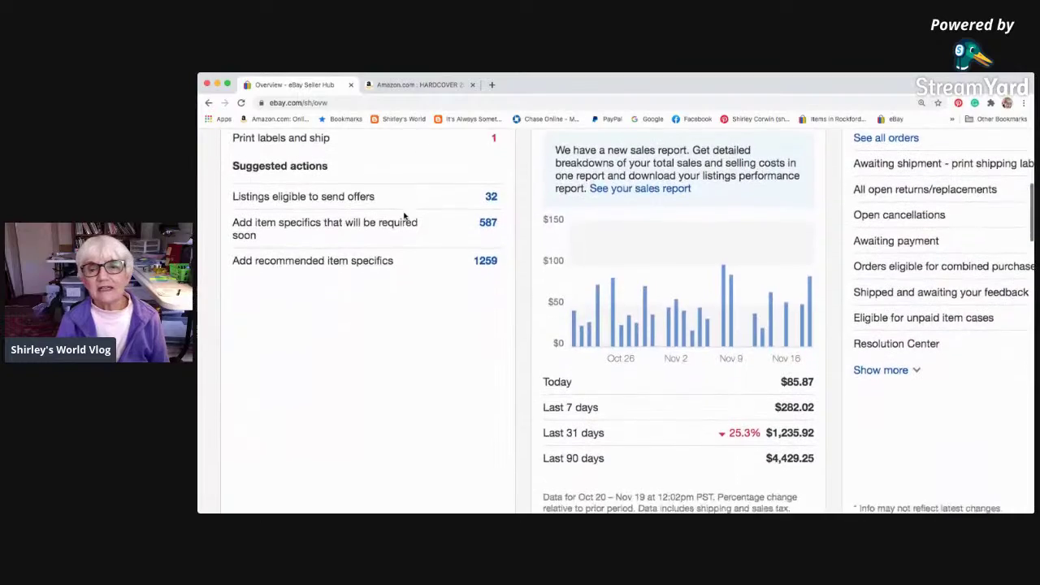
scroll(404, 216, "up", 3)
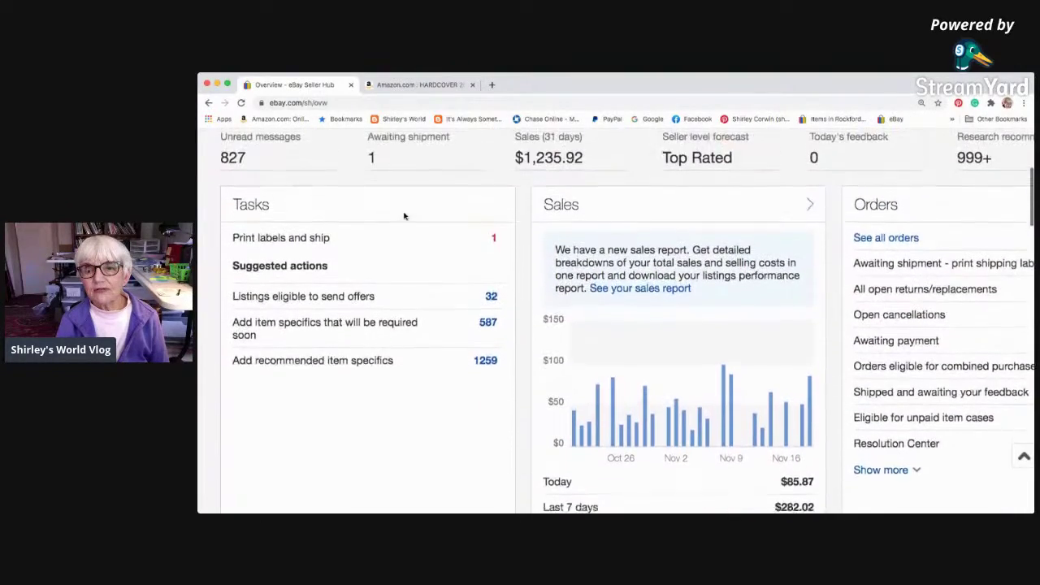
scroll(404, 216, "up", 2)
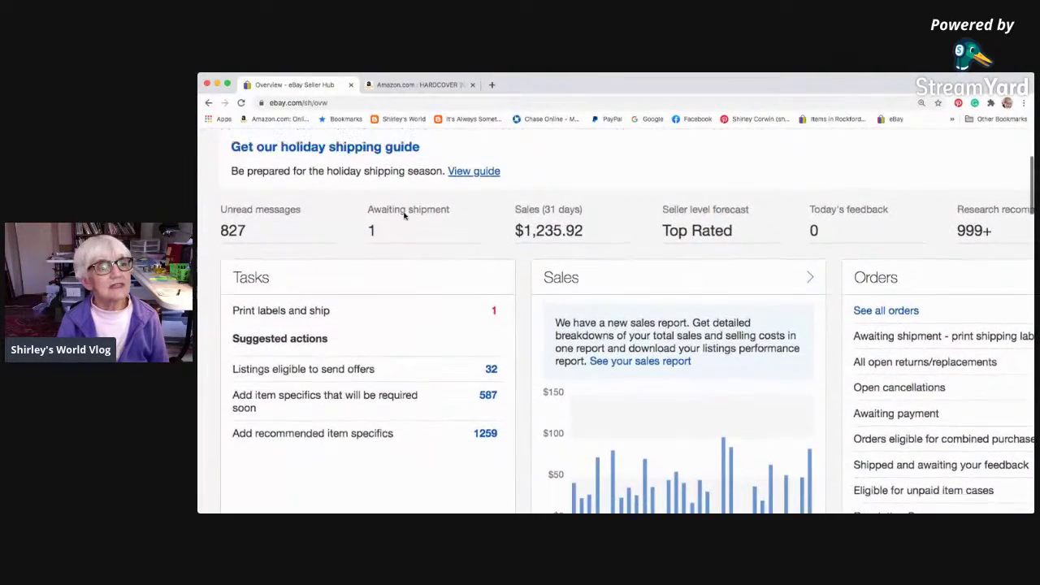
scroll(404, 215, "up", 5)
scroll(296, 233, "right", 1)
mouse_move(374, 249)
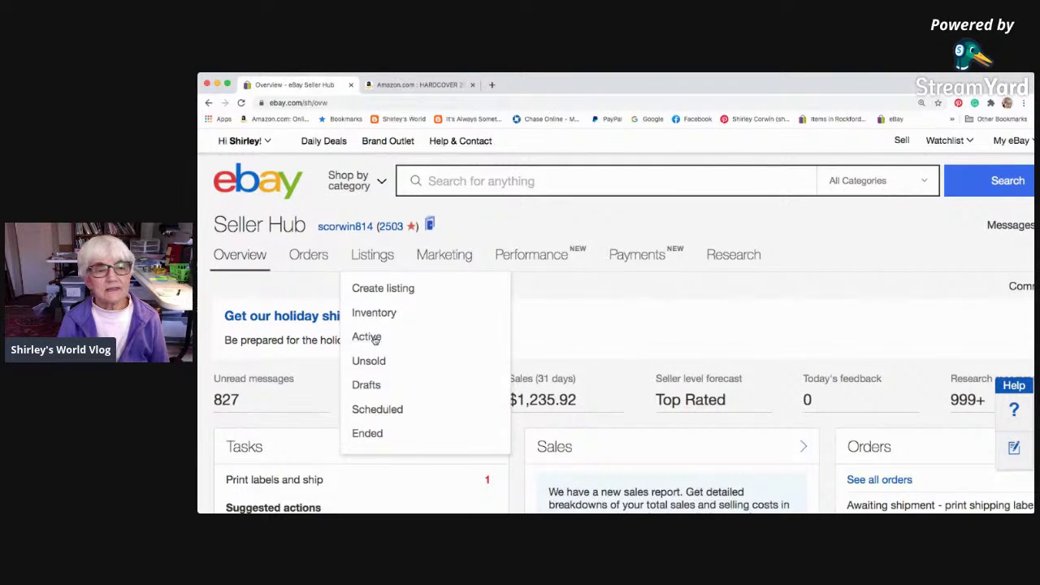
left_click(375, 340)
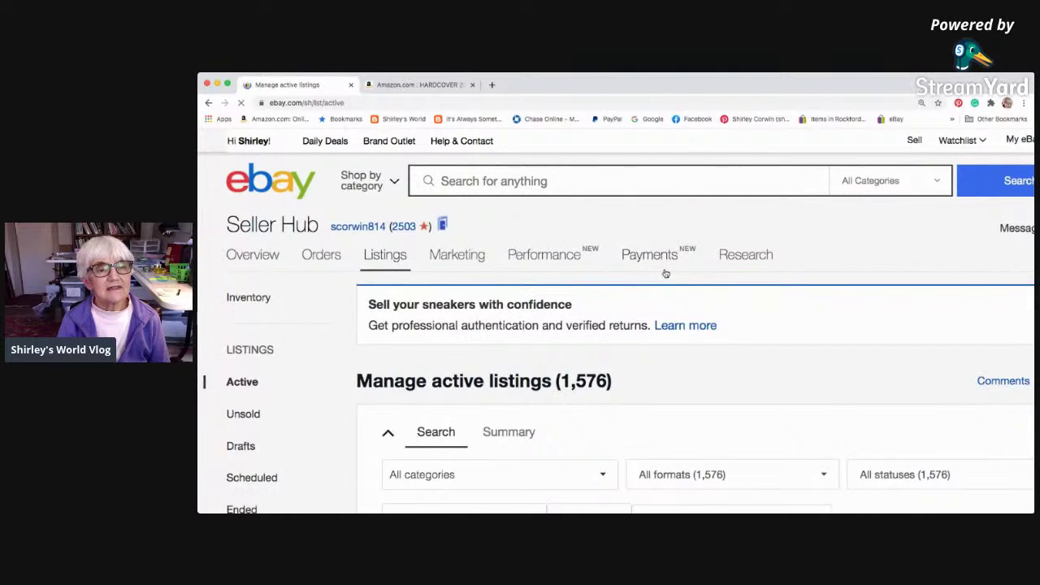
Step: Examine the search fields, quick filters and results table on the active listings page
scroll(666, 274, "down", 4)
scroll(665, 273, "down", 2)
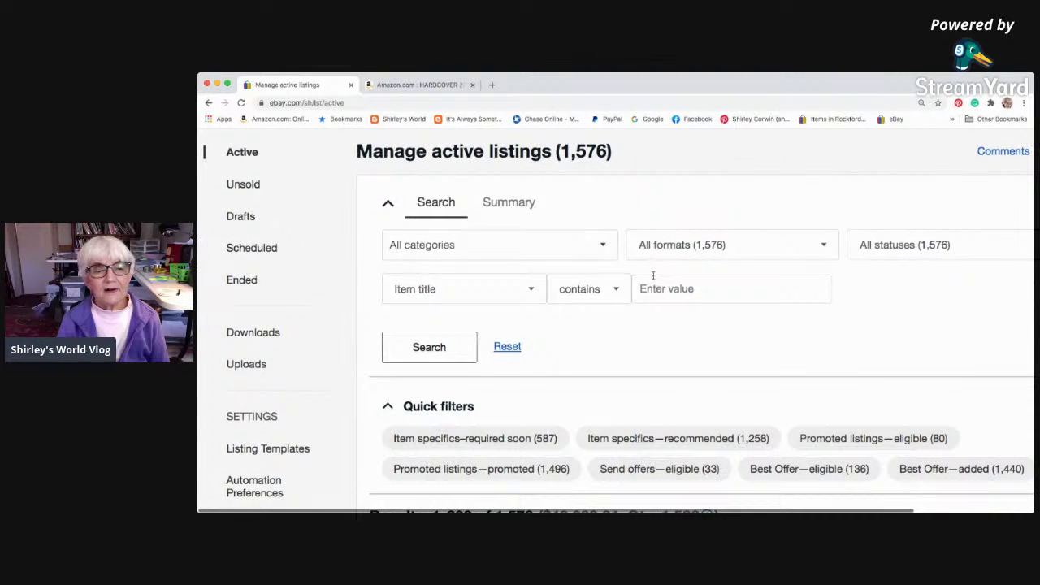
scroll(633, 281, "down", 4)
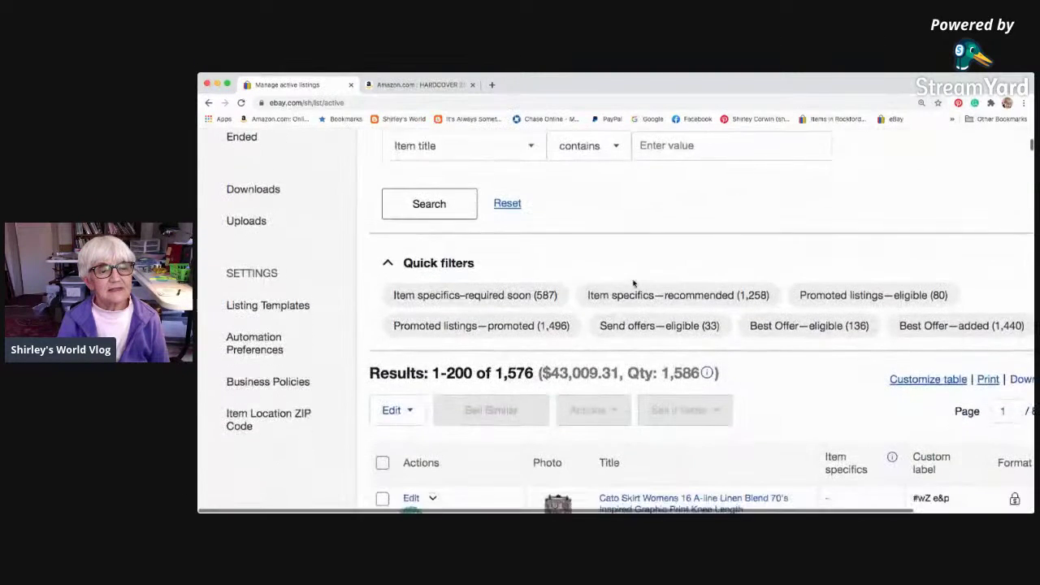
scroll(632, 292, "up", 5)
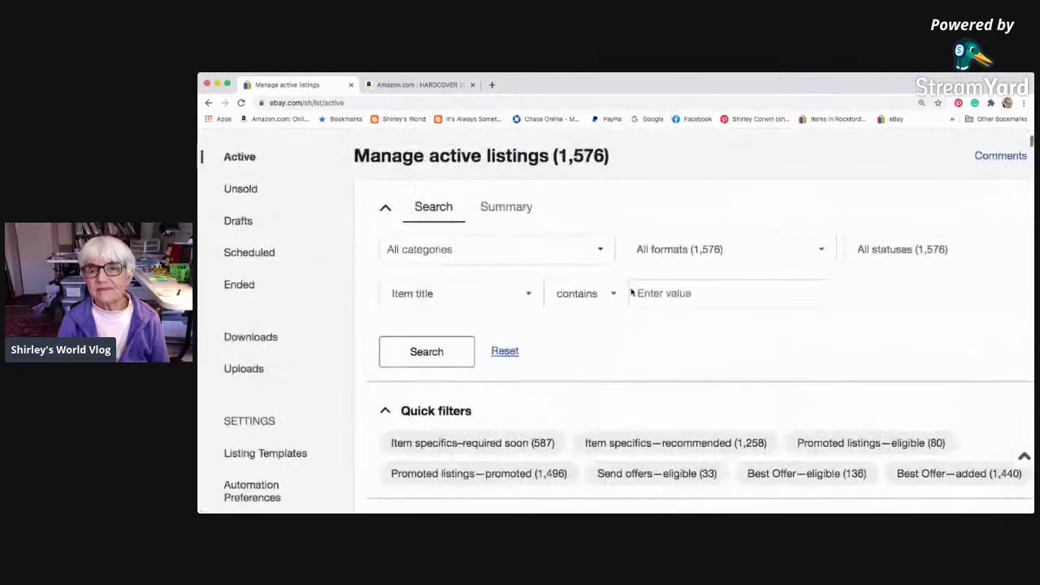
scroll(631, 293, "down", 1)
scroll(632, 293, "down", 1)
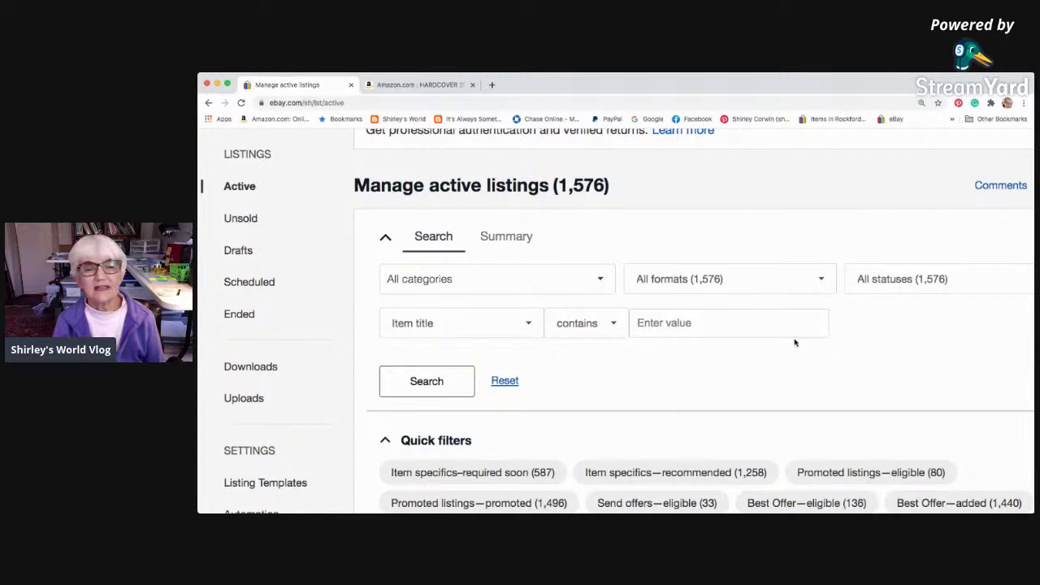
scroll(773, 343, "down", 3)
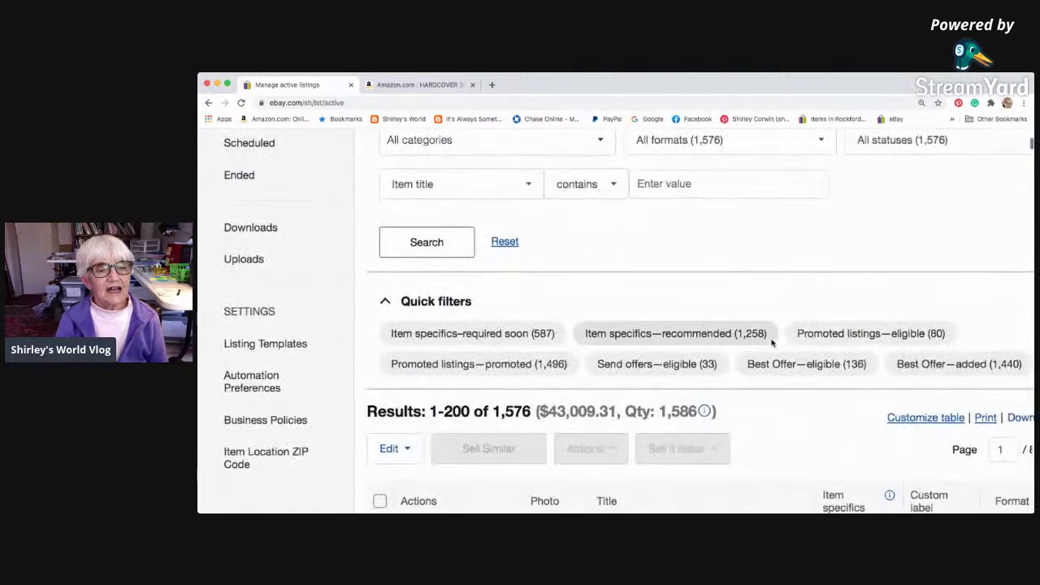
scroll(772, 343, "up", 3)
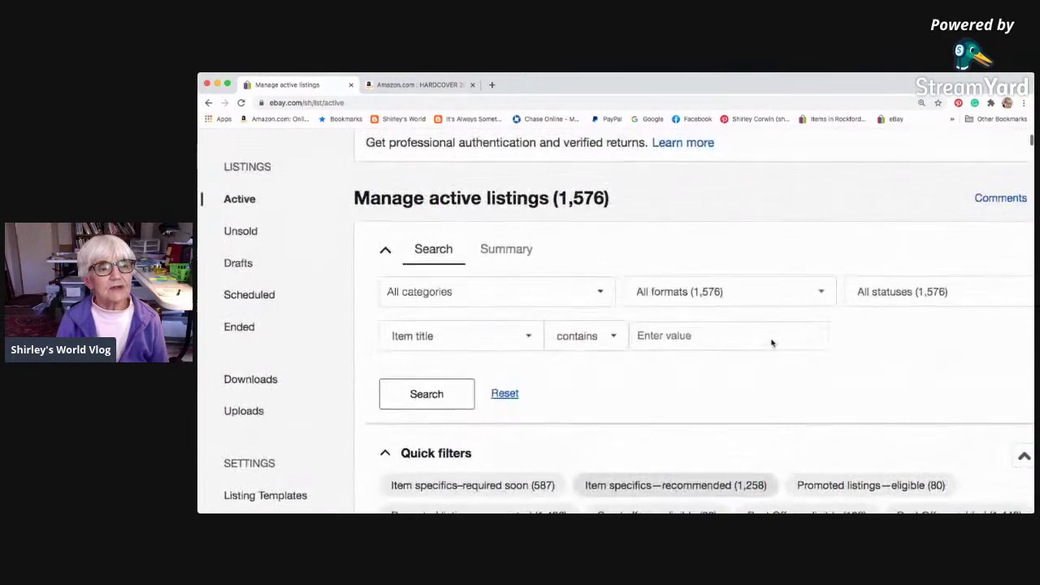
Step: Search the active listings for item titles containing "Abercrombie & Fitch"
left_click(637, 335)
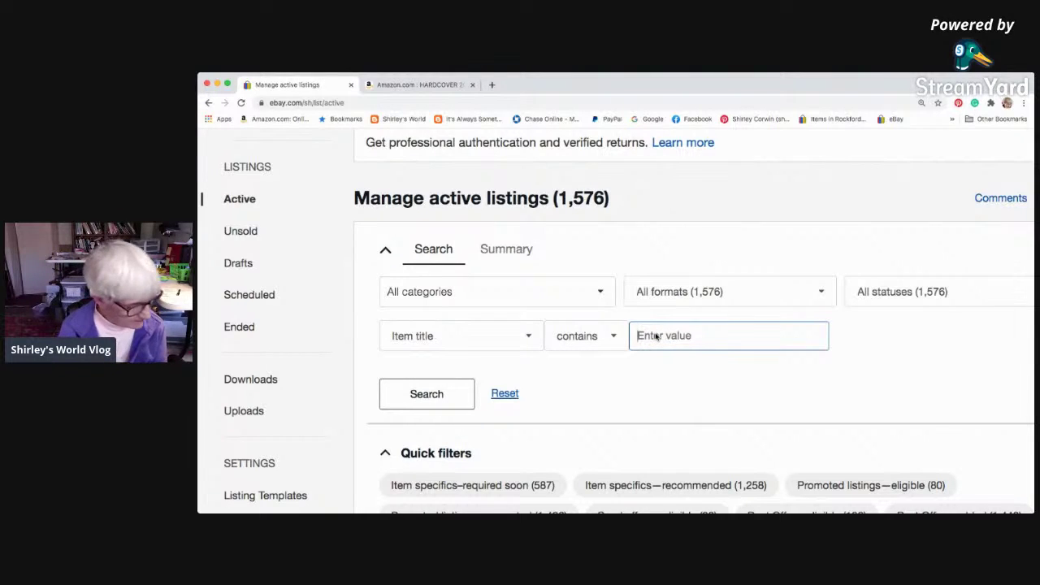
type("A")
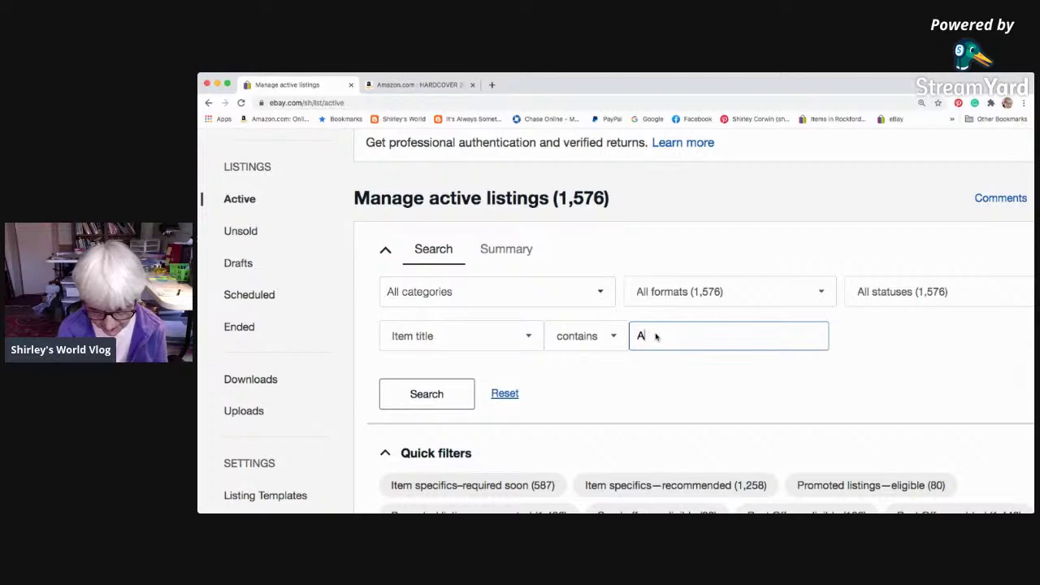
type("bercrombie")
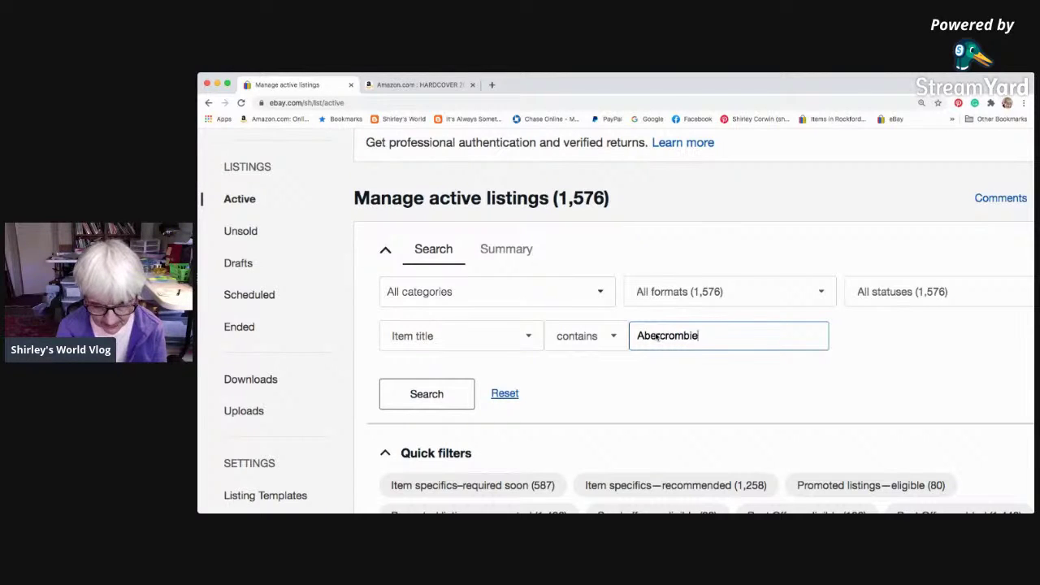
type("& F")
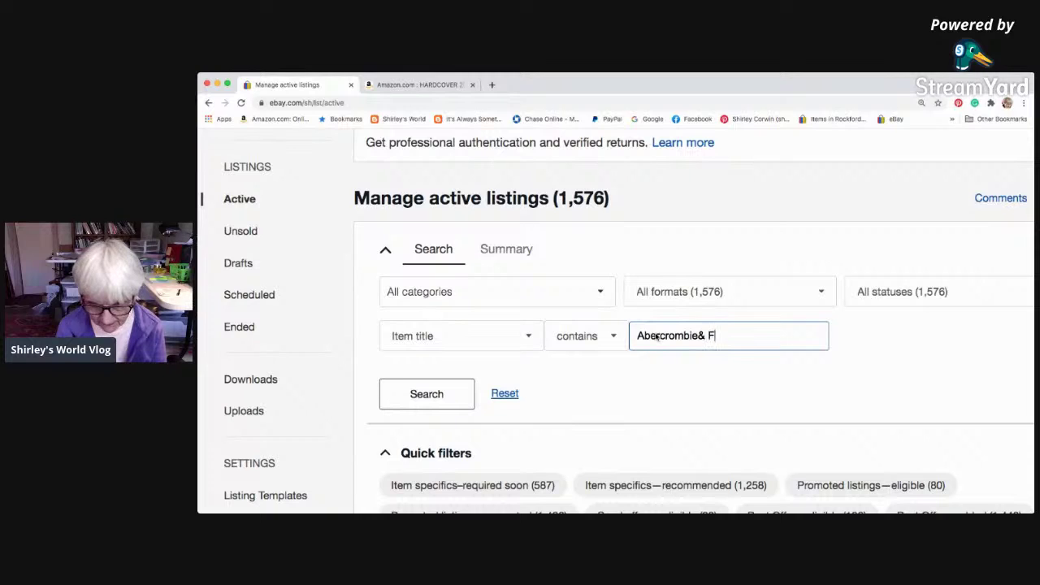
type("itc")
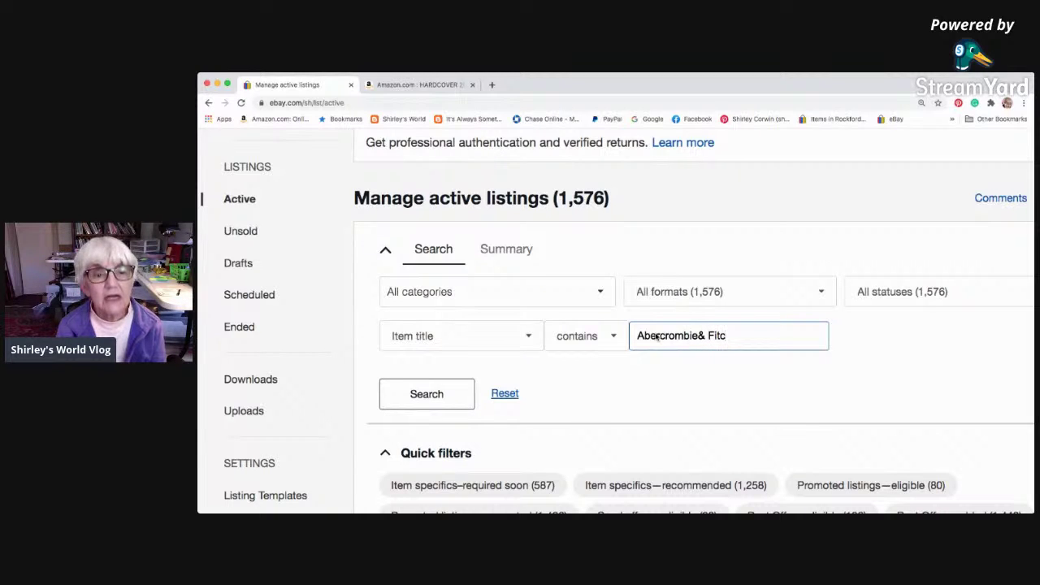
type("h")
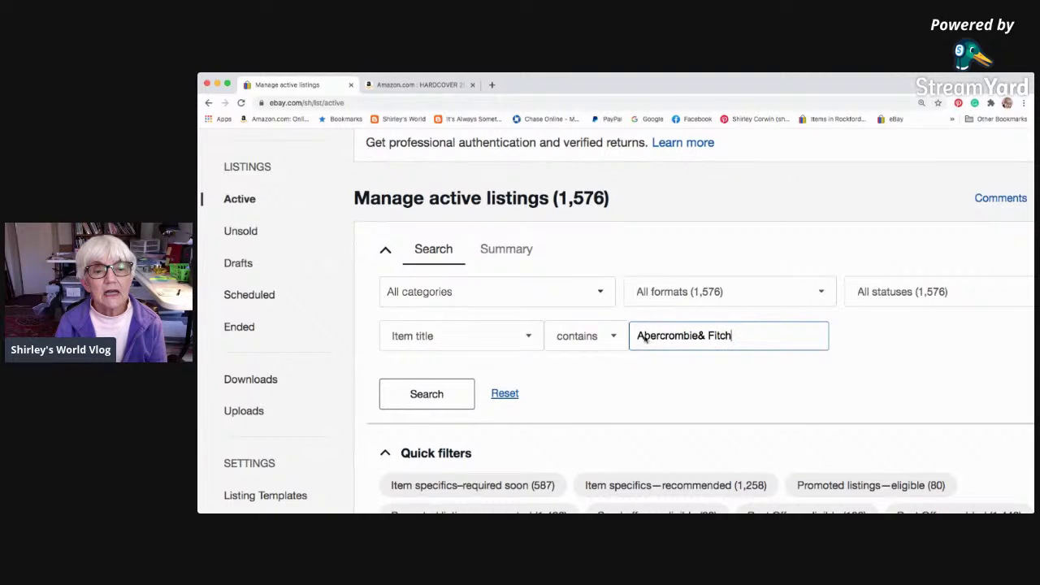
left_click(698, 336)
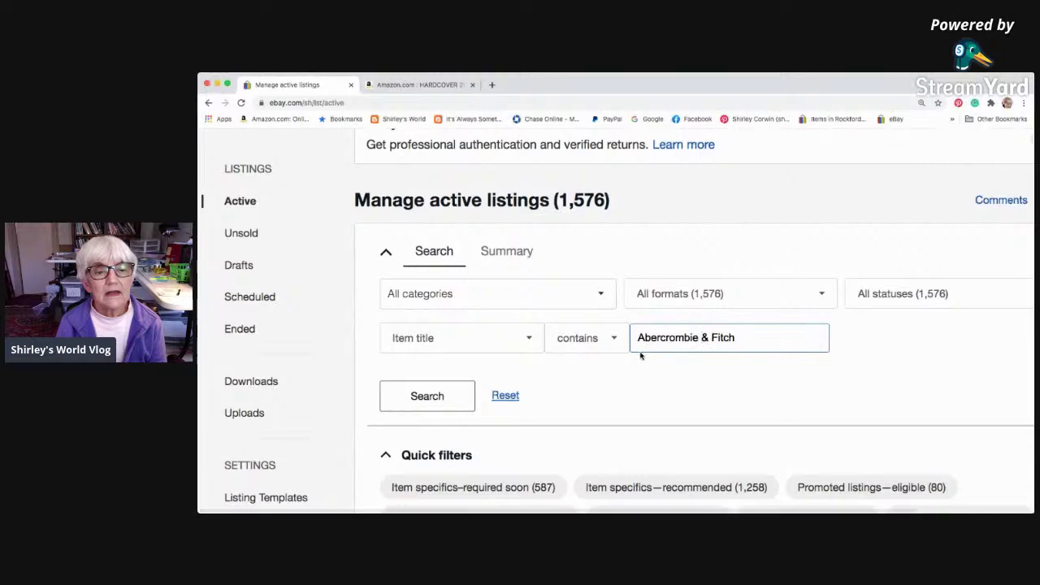
left_click(426, 398)
Step: Open the "Abercrombie & Fitch Womens Small Crop Shetland Wool Sweater V-neck" listing from the search results
scroll(548, 395, "down", 5)
scroll(547, 395, "down", 5)
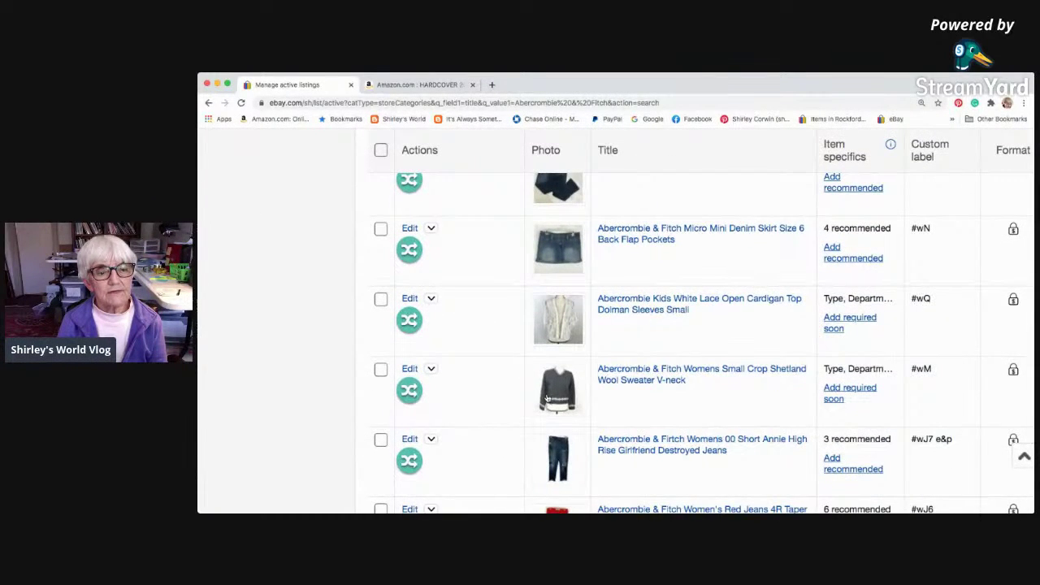
scroll(547, 397, "down", 1)
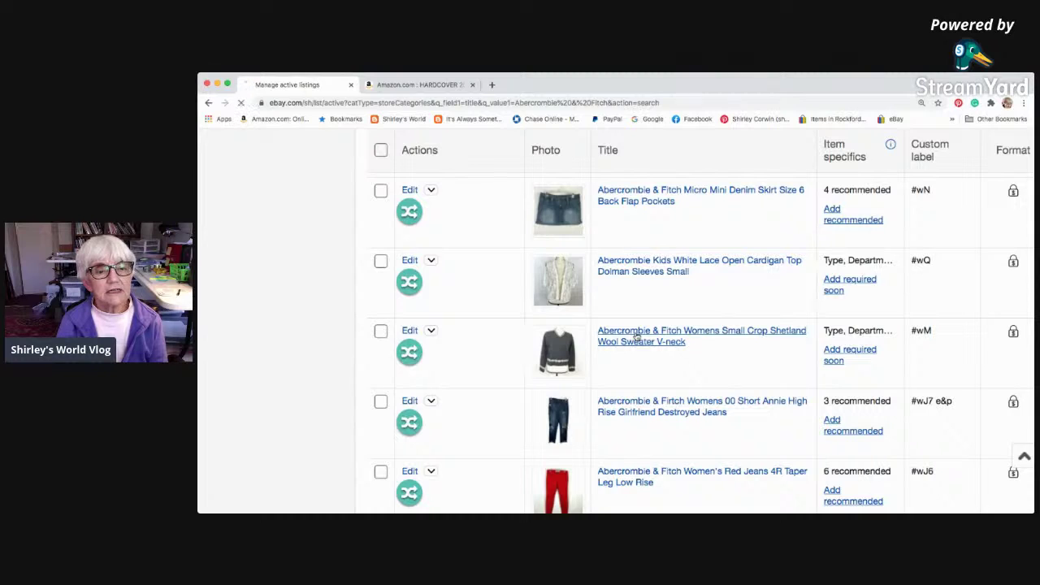
left_click(638, 336)
Step: Examine the sweater listing's photo, price, condition, listing info and seller options such as revising or selling a similar item
scroll(618, 345, "down", 5)
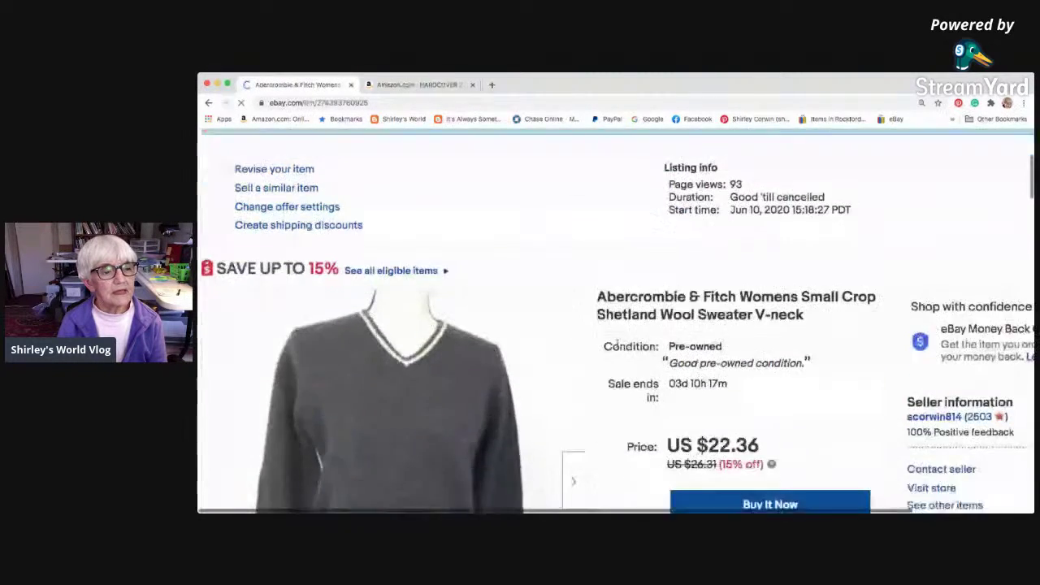
scroll(618, 346, "down", 1)
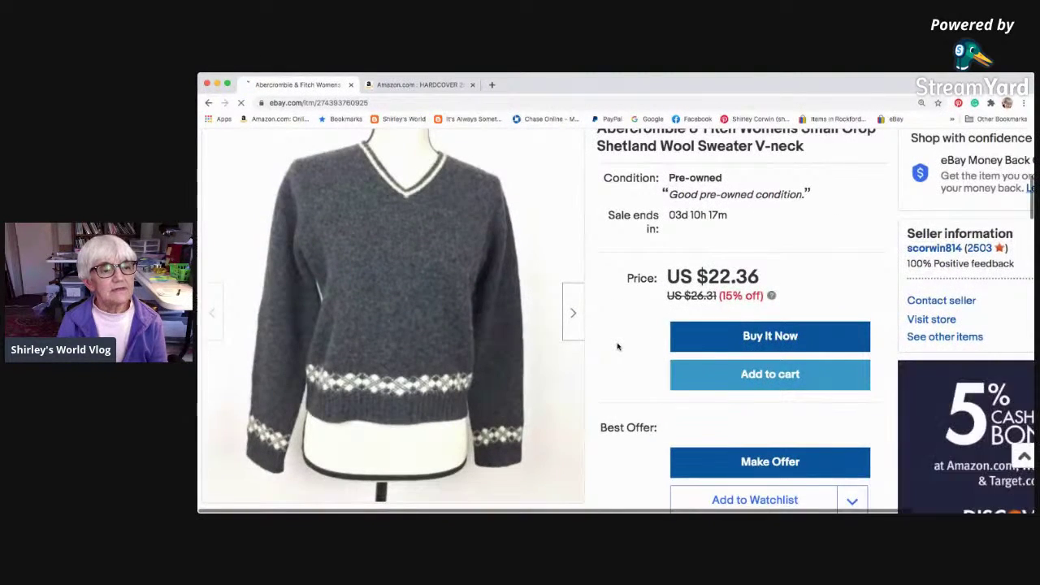
scroll(618, 347, "up", 3)
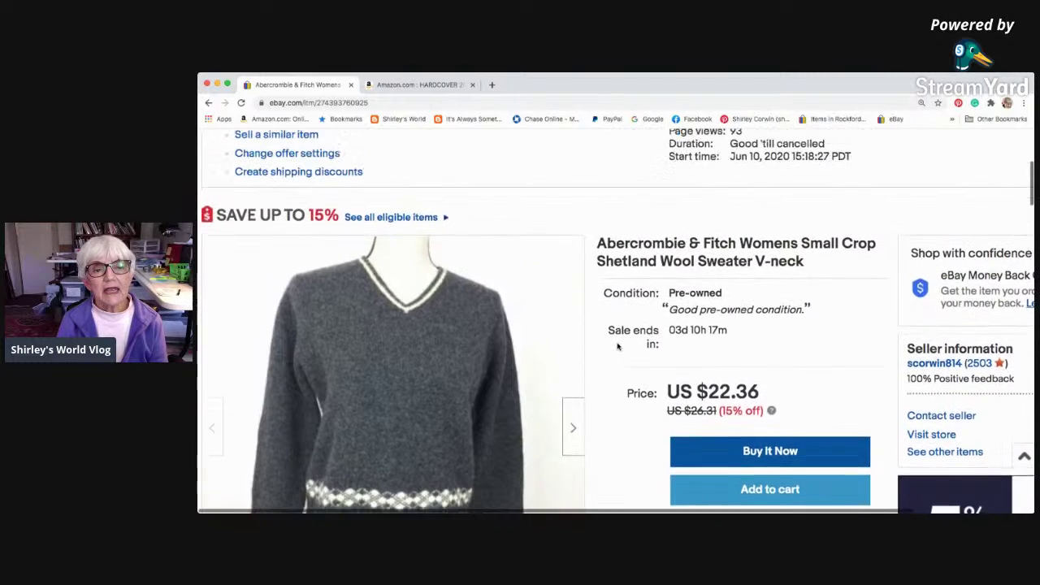
scroll(617, 345, "up", 1)
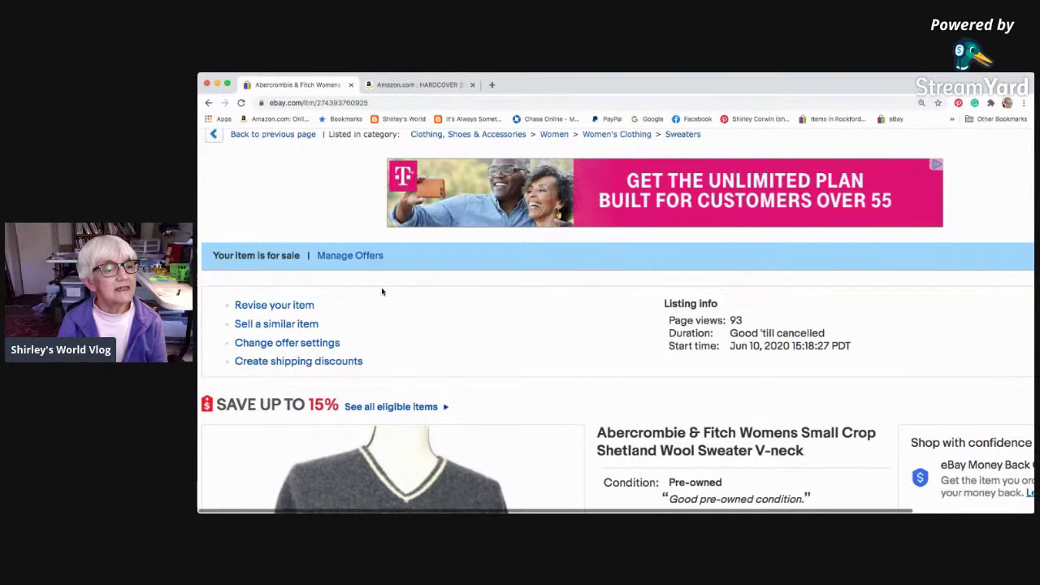
scroll(379, 288, "up", 1)
scroll(388, 285, "down", 2)
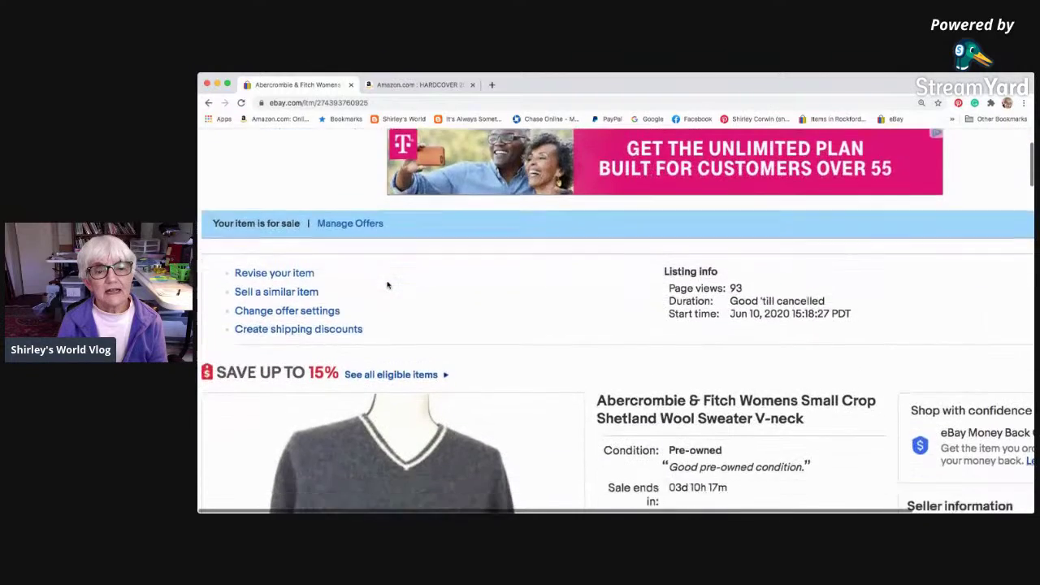
scroll(388, 285, "down", 1)
scroll(387, 285, "up", 1)
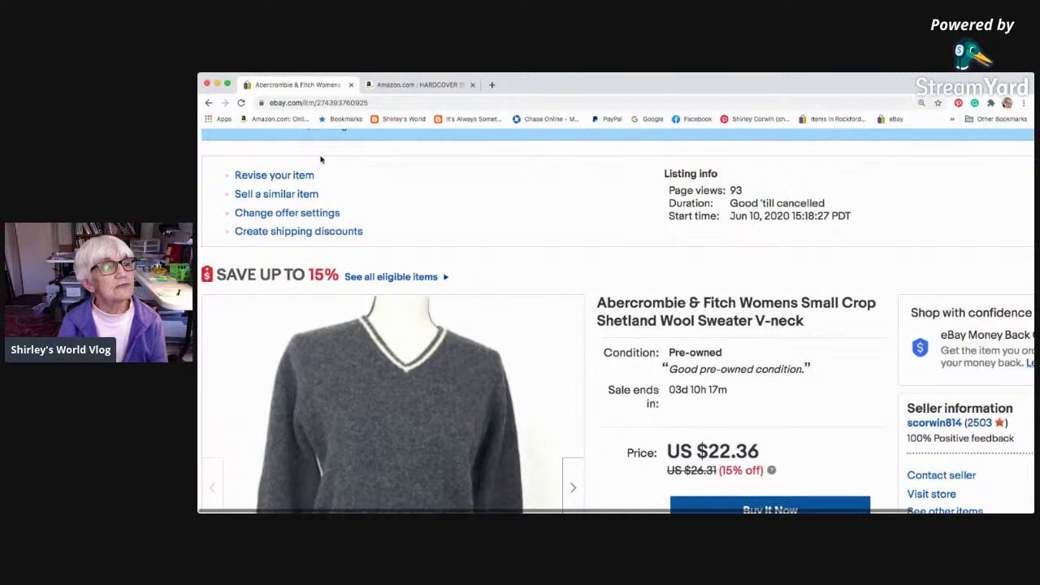
Step: Return to the Abercrombie & Fitch search results and view the additional actions for the Shetland wool sweater listing
left_click(208, 105)
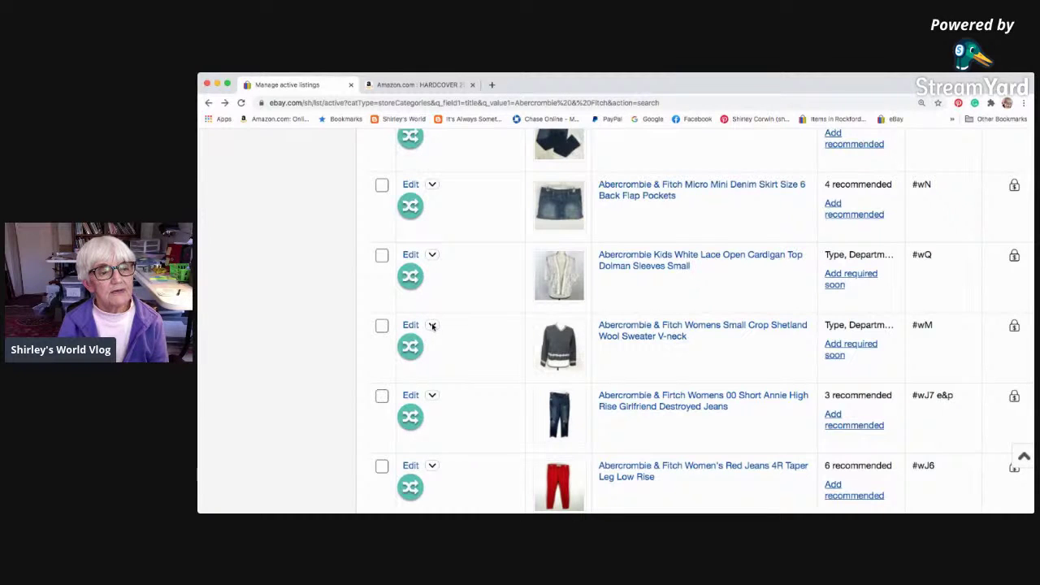
left_click(432, 326)
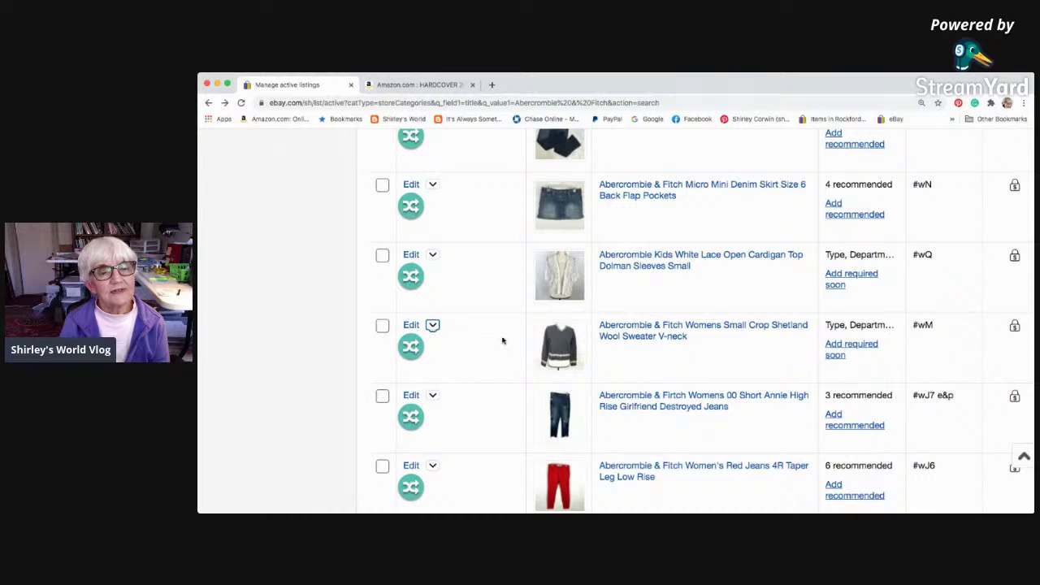
scroll(504, 344, "up", 3)
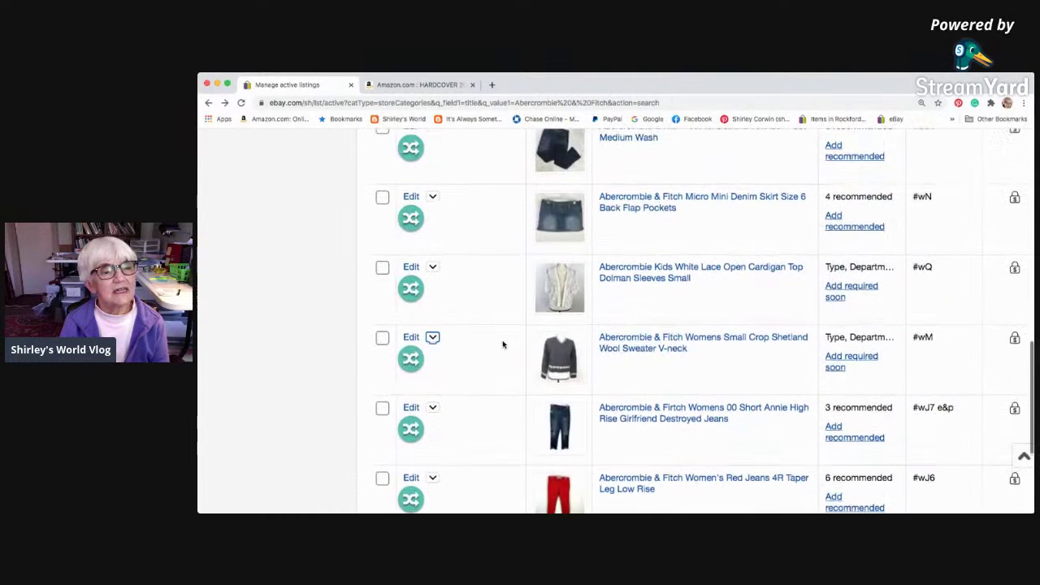
scroll(436, 340, "right", 1)
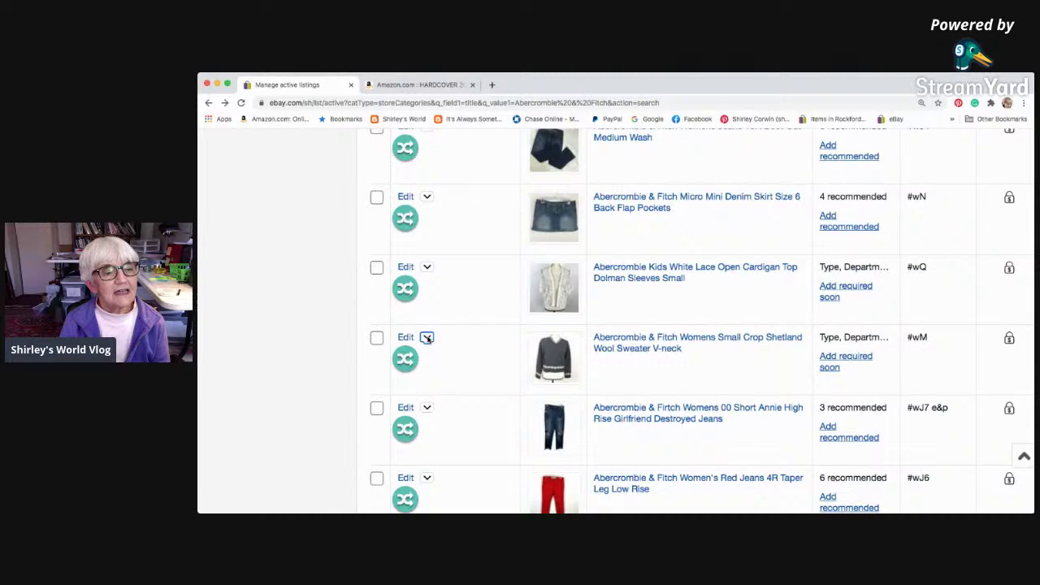
scroll(428, 339, "right", 1)
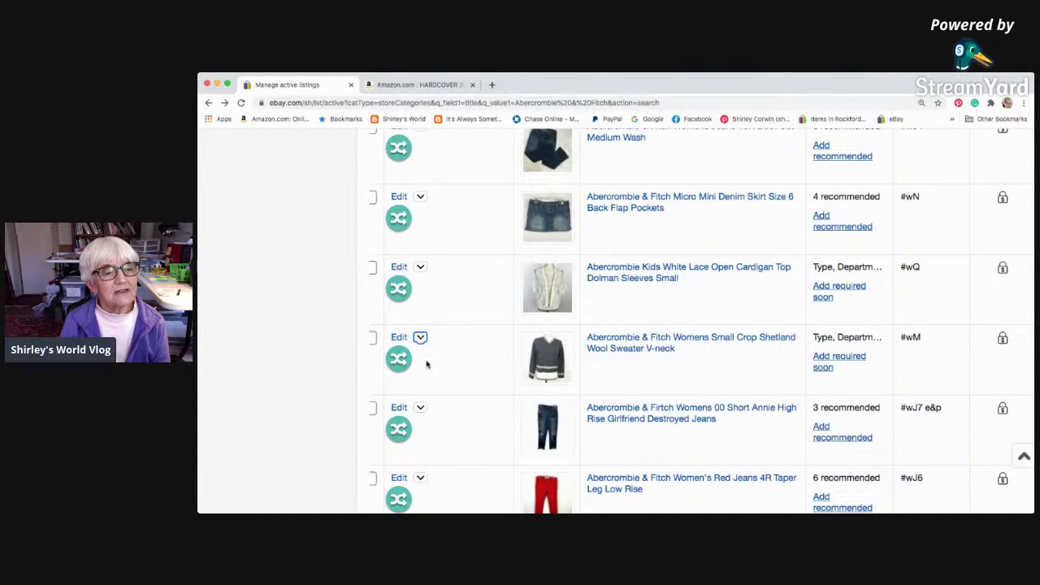
scroll(435, 362, "left", 2)
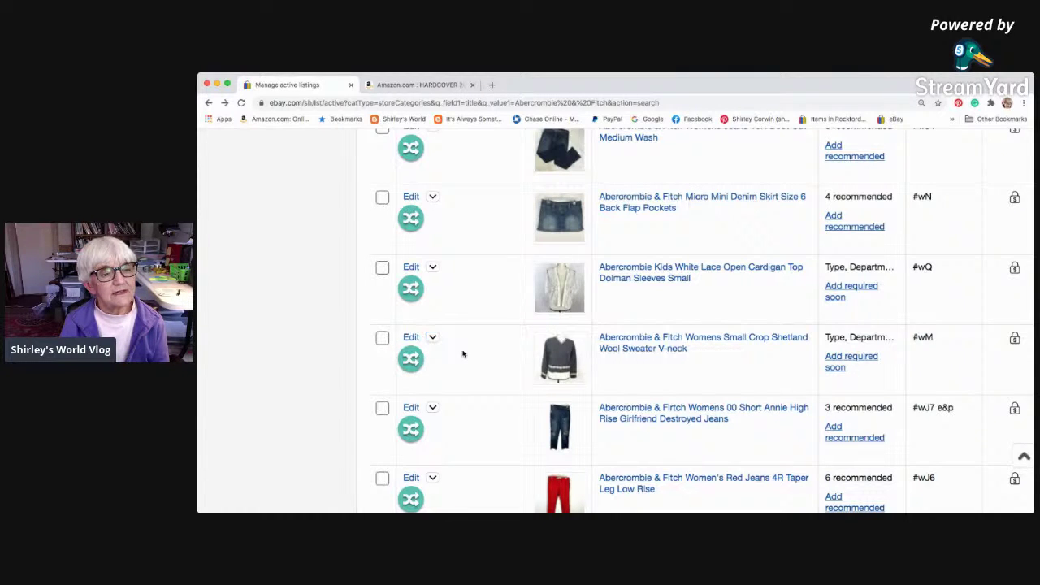
Step: Select the Abercrombie & Fitch Shetland wool sweater in the results and open its listing for revision
left_click(383, 338)
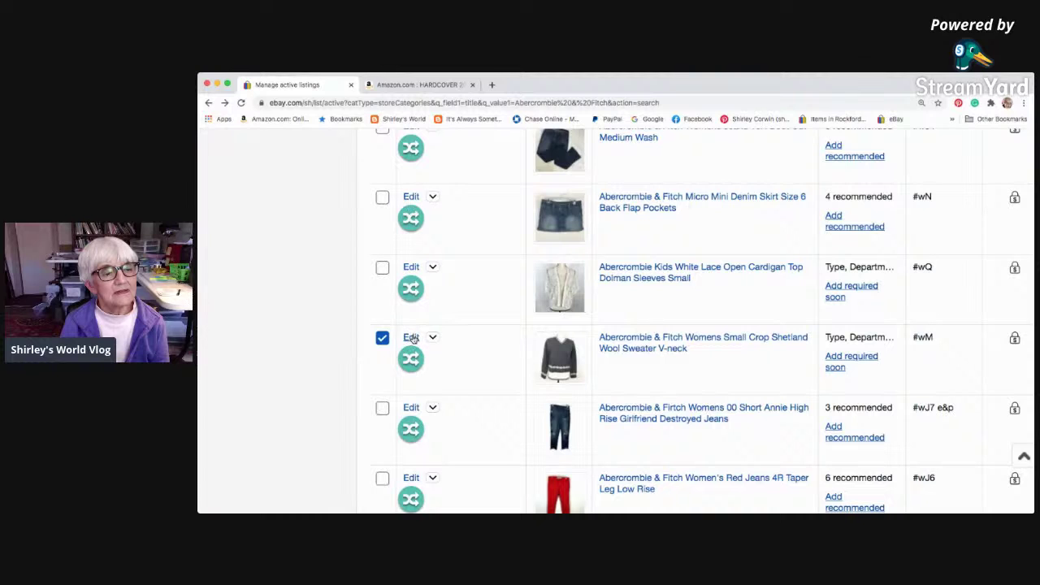
scroll(413, 339, "right", 1)
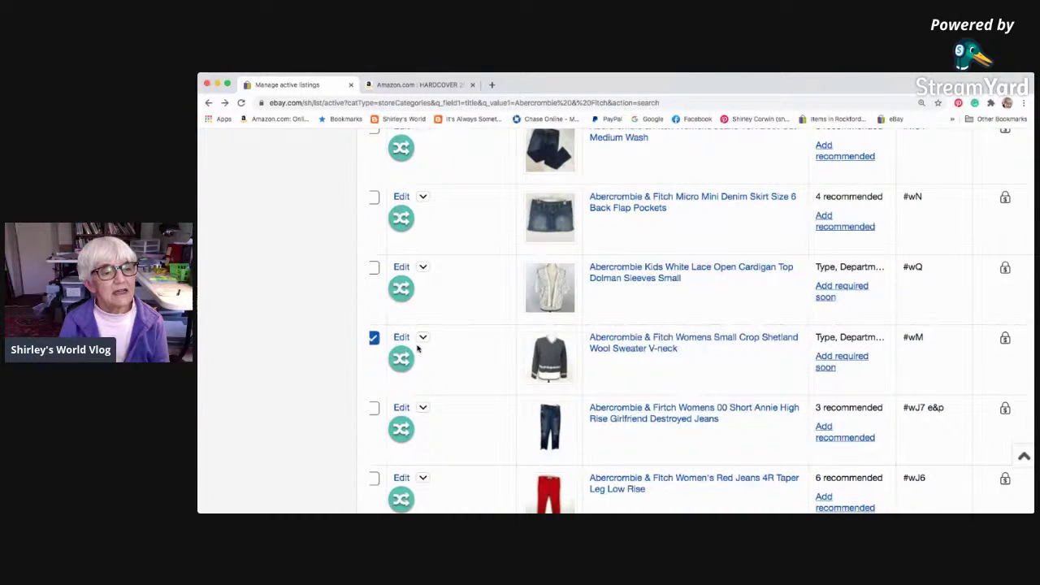
scroll(410, 342, "left", 1)
left_click(410, 340)
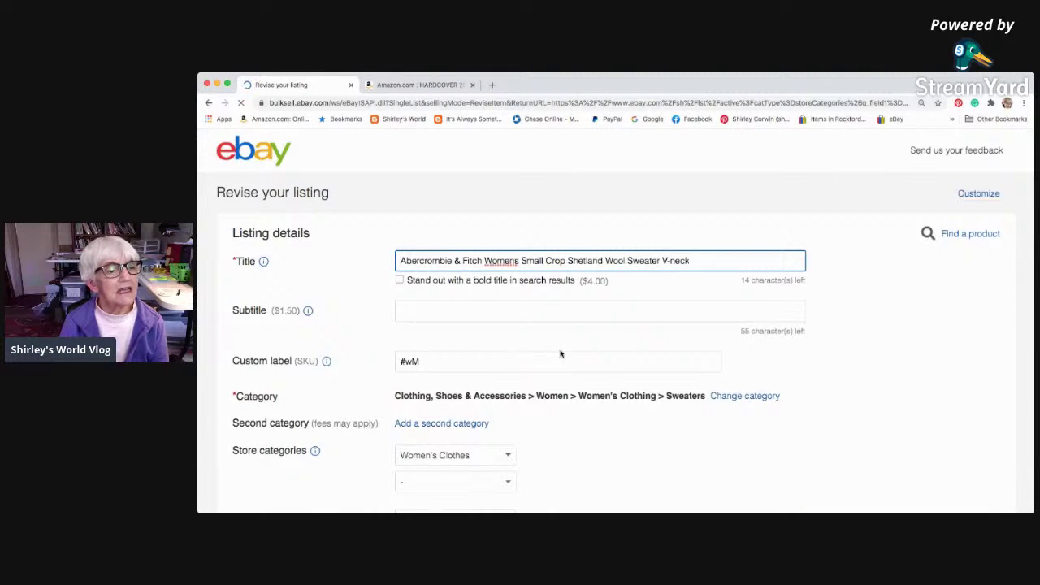
Step: Examine the sweater's revision form, including title, category, condition, photos, and required and recommended item specifics
scroll(563, 354, "down", 6)
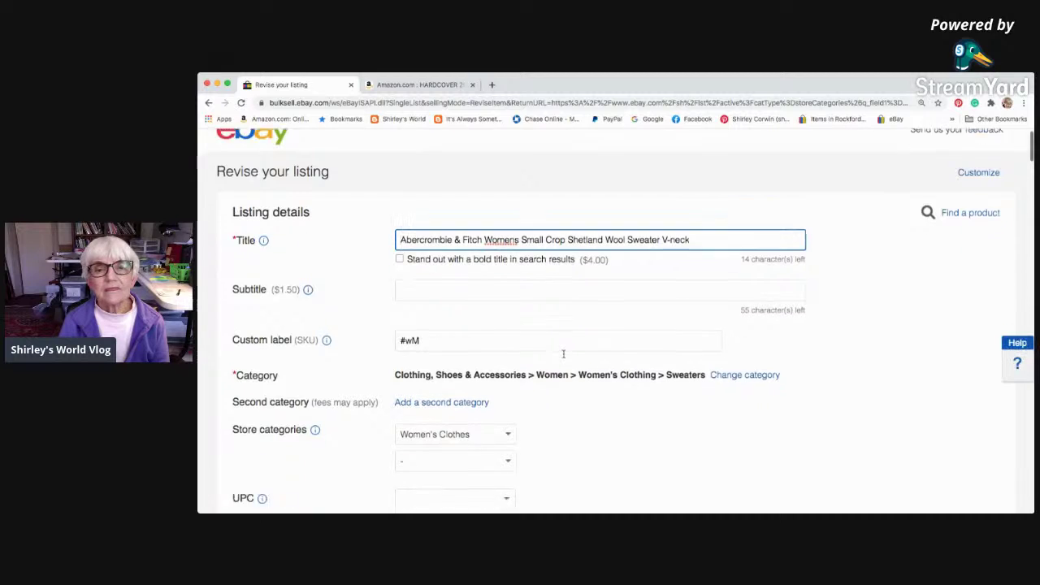
scroll(564, 355, "down", 8)
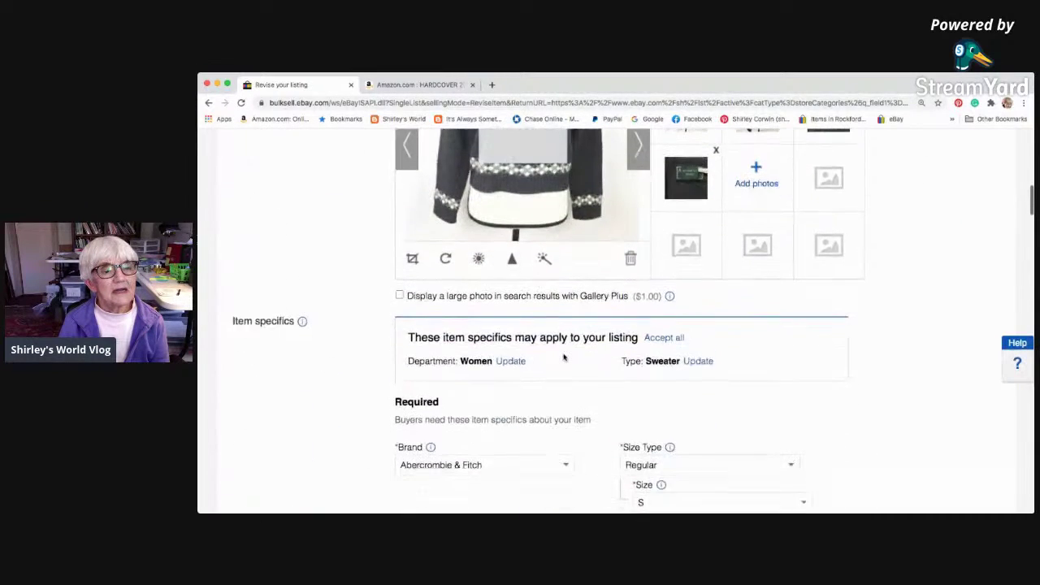
scroll(563, 356, "up", 3)
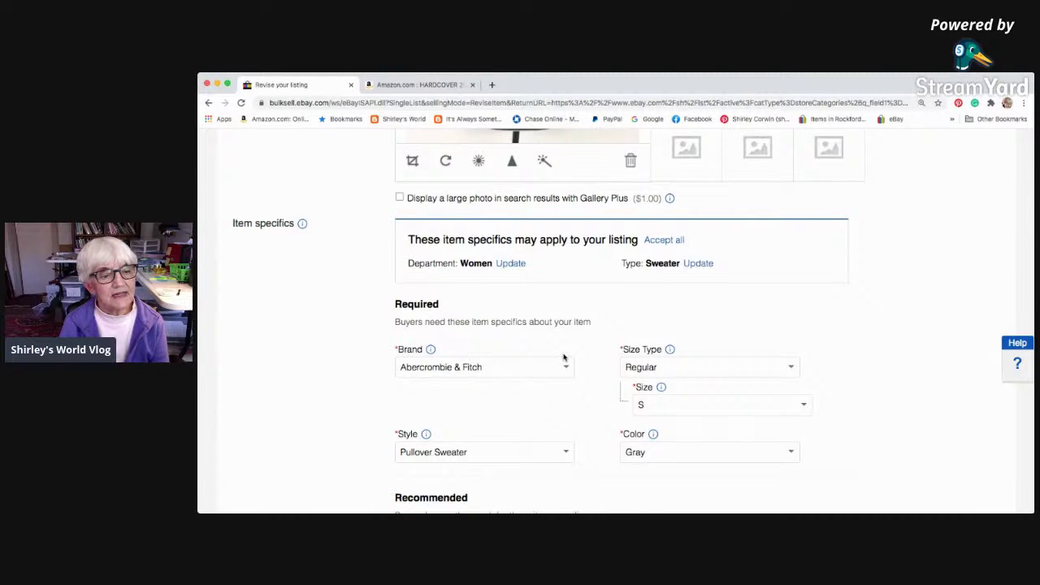
scroll(564, 356, "down", 1)
scroll(563, 357, "down", 4)
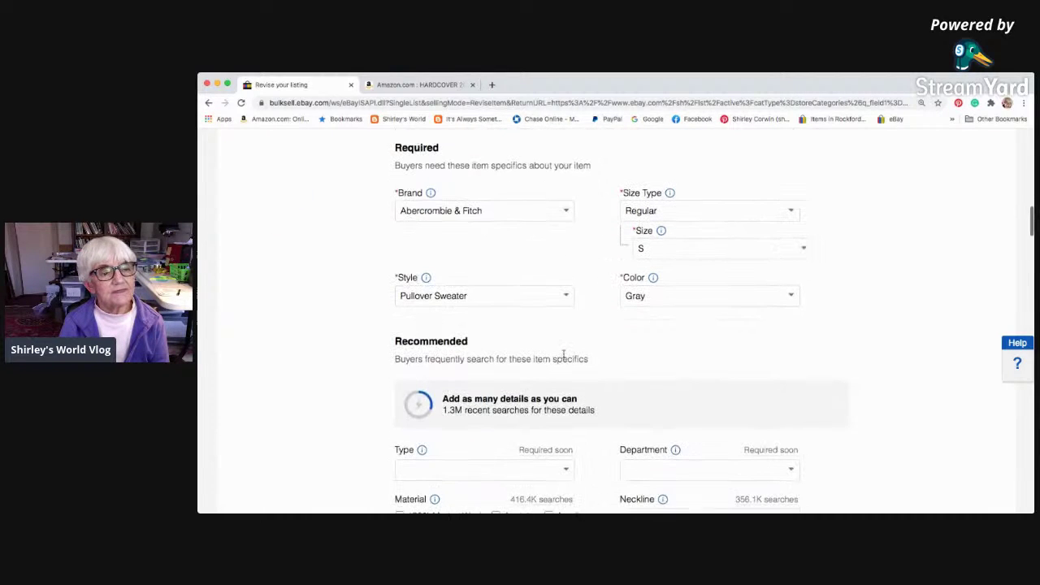
scroll(563, 354, "down", 1)
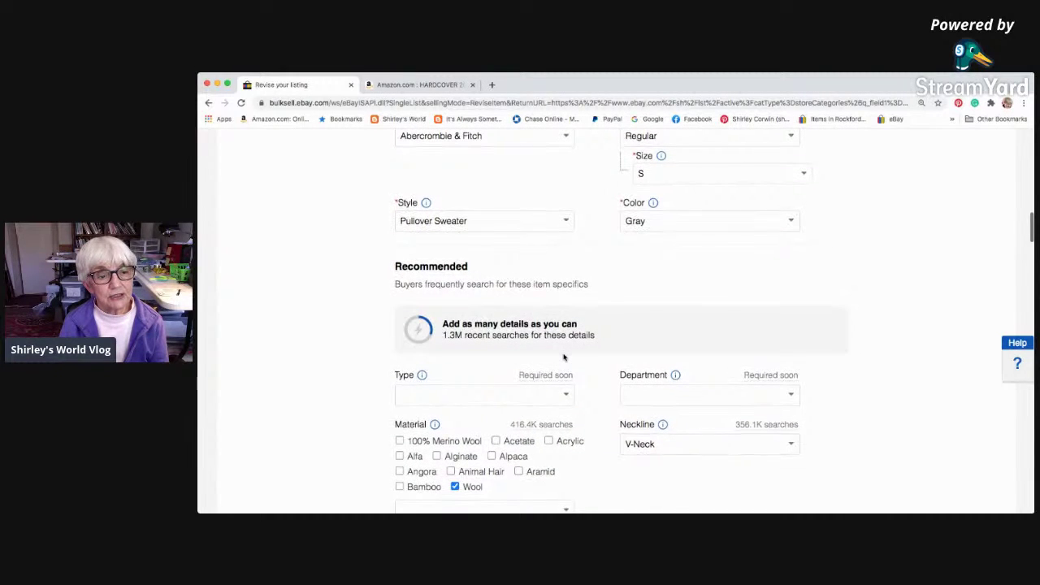
scroll(564, 356, "down", 1)
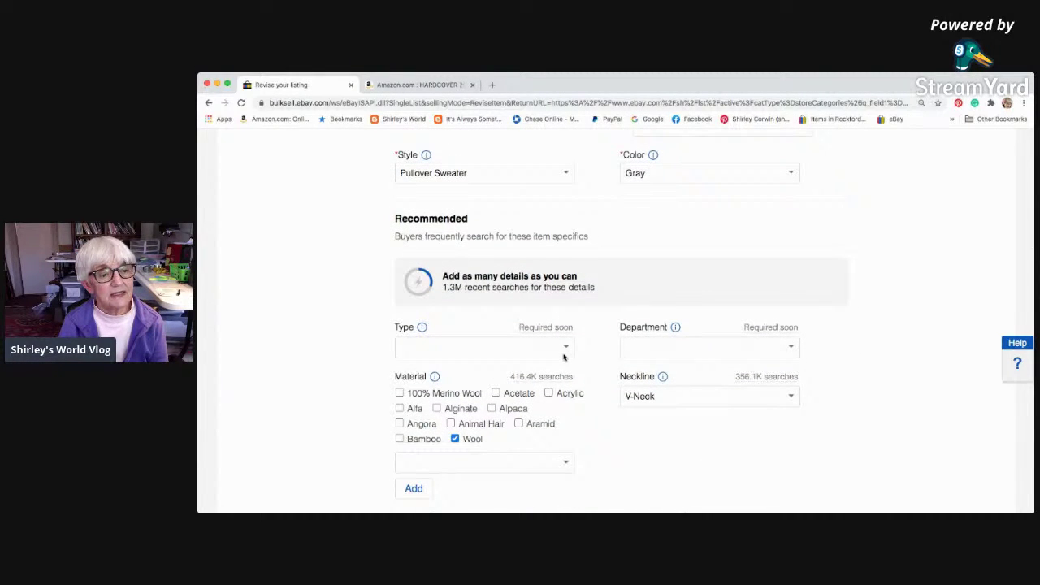
scroll(563, 358, "down", 3)
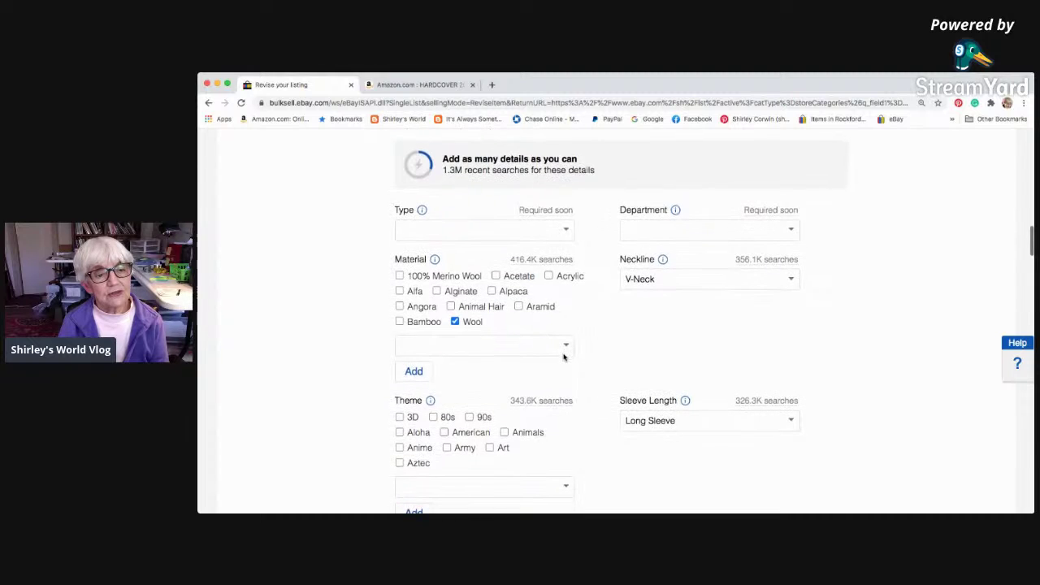
scroll(563, 356, "down", 4)
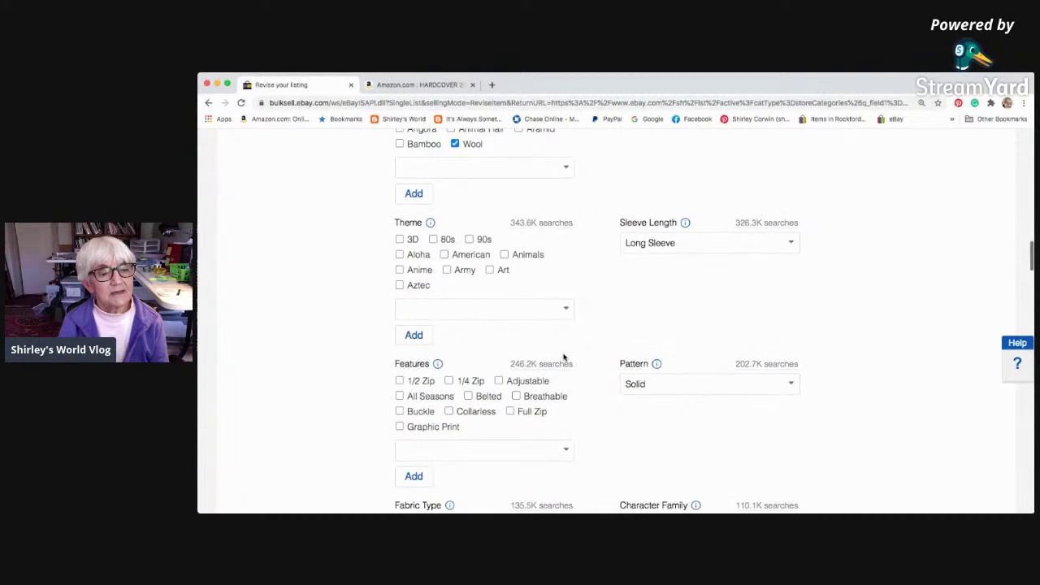
scroll(563, 356, "up", 20)
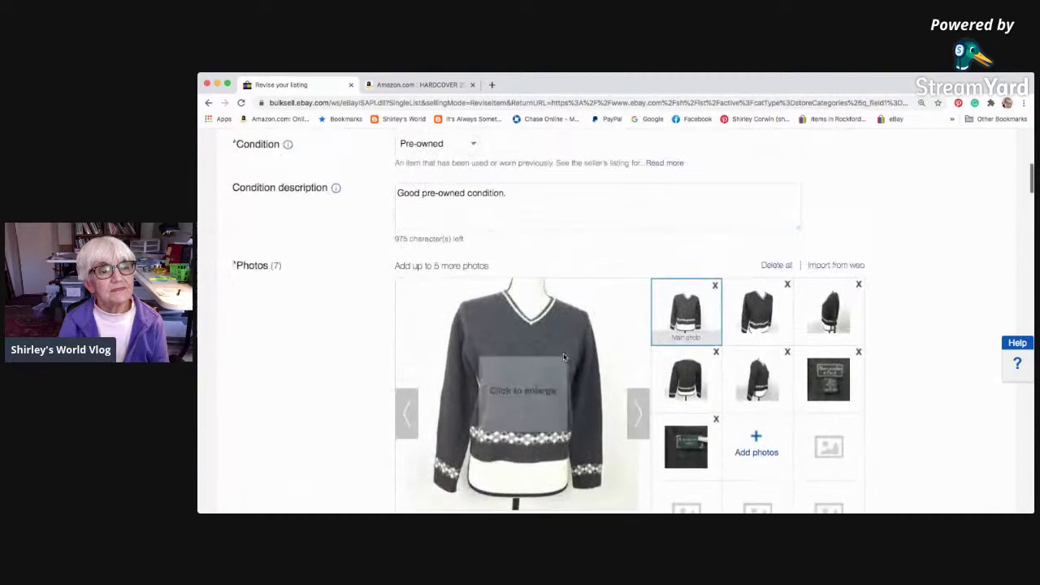
scroll(563, 355, "up", 10)
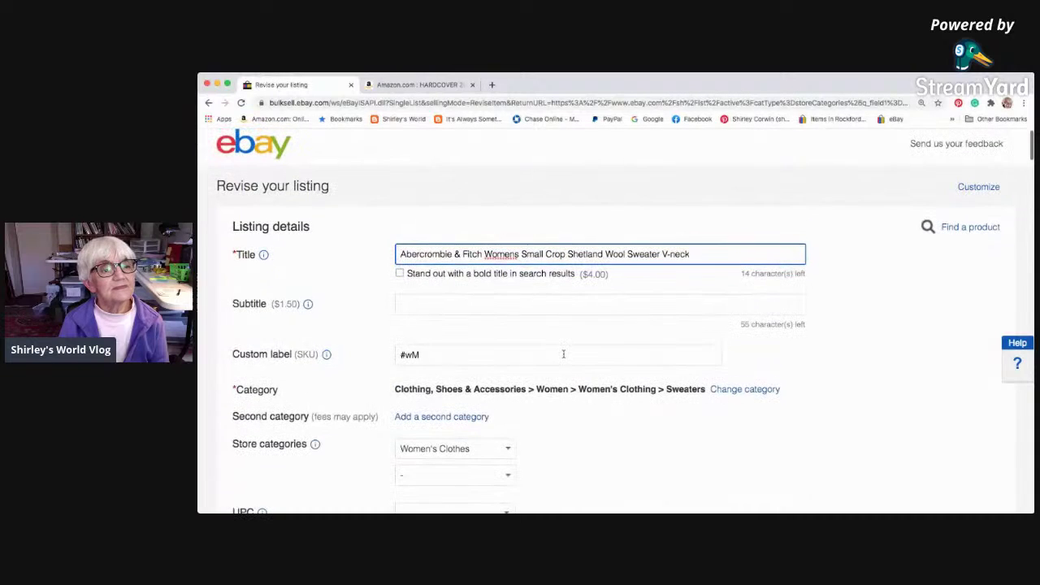
scroll(512, 360, "down", 7)
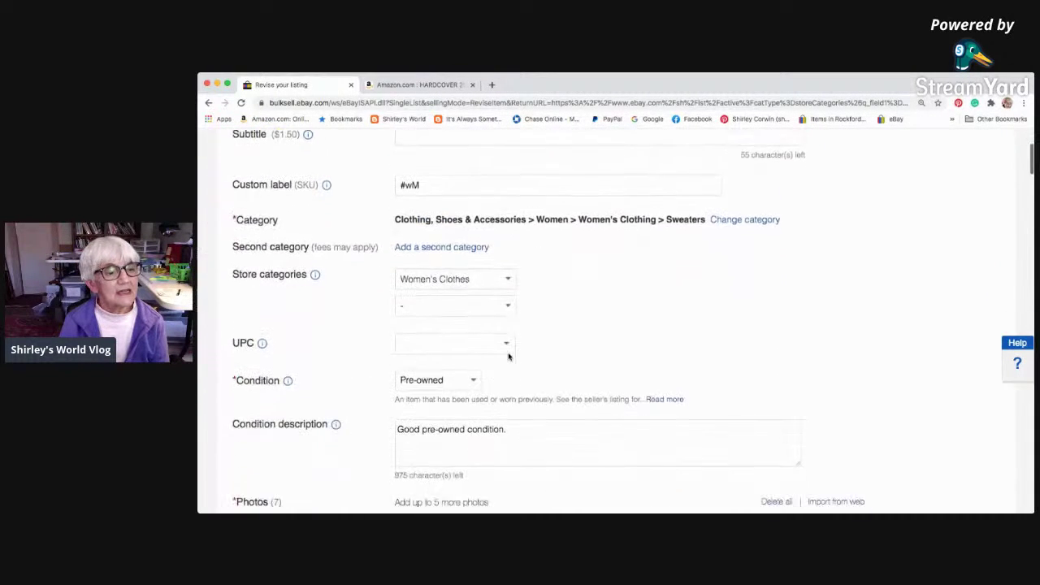
scroll(537, 325, "up", 3)
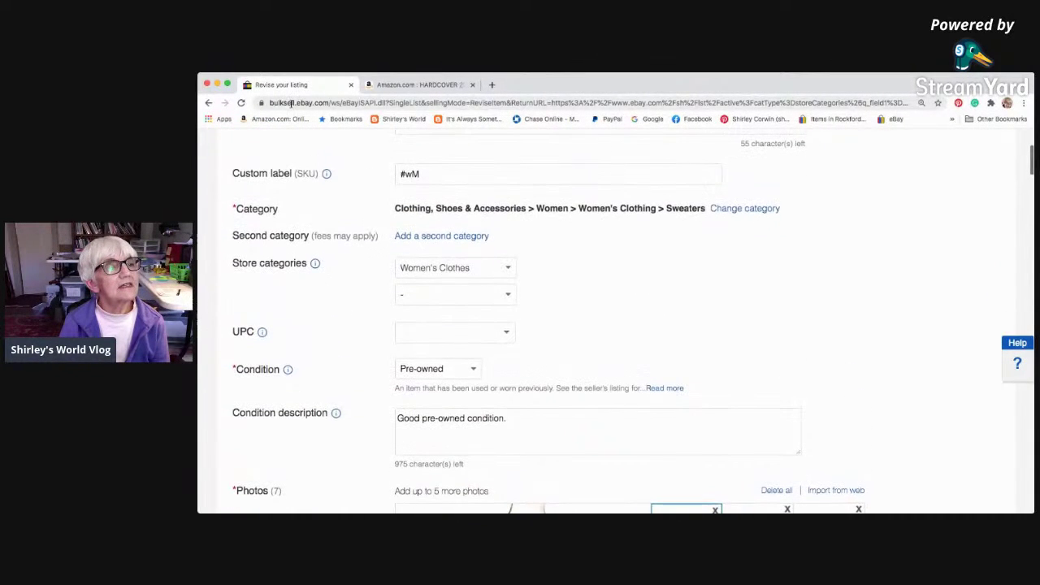
Step: Leave the revision form for the search results and deselect the Shetland wool sweater listing
left_click(209, 103)
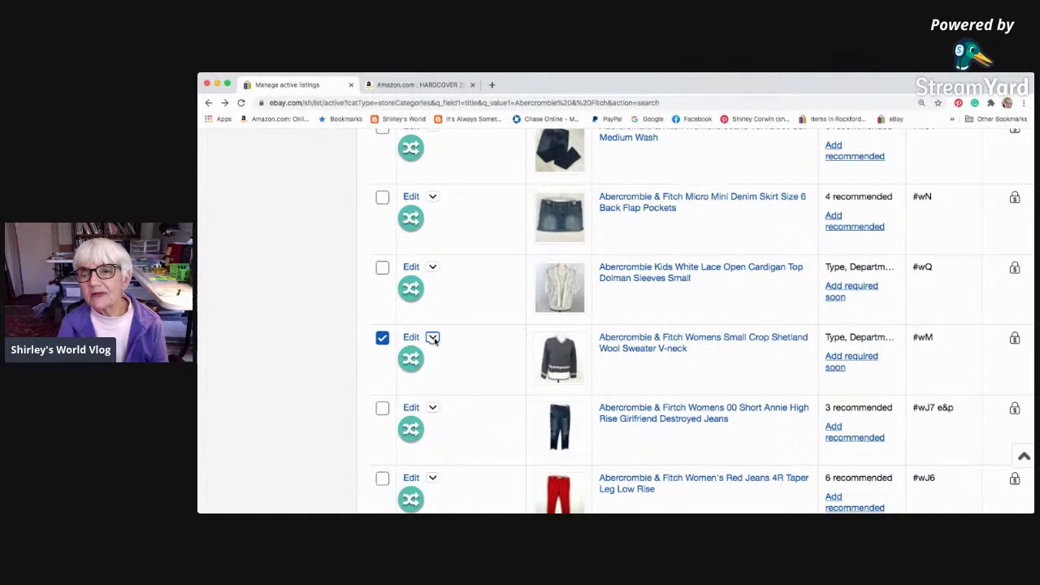
left_click(383, 338)
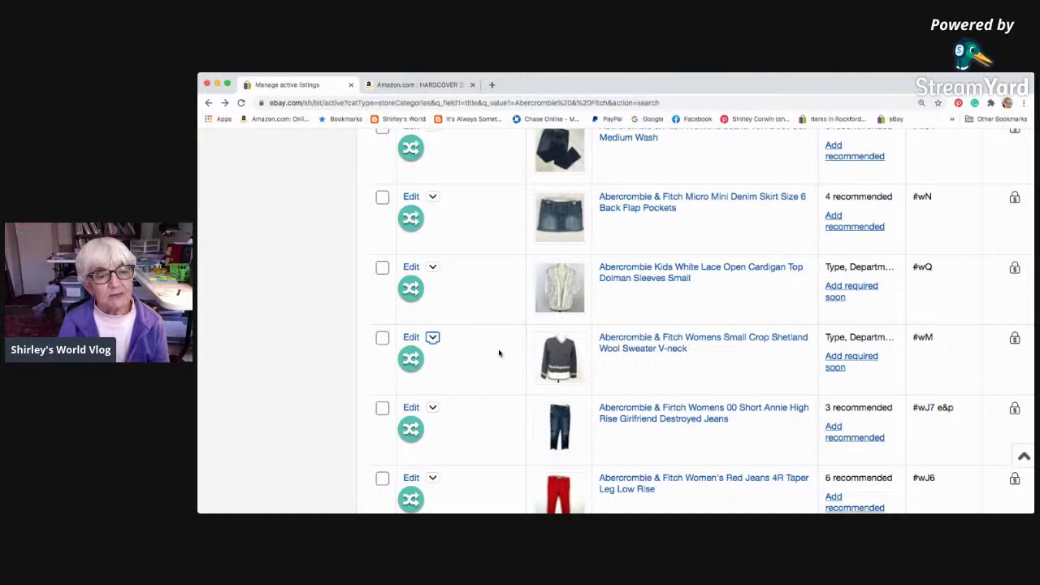
Step: Reopen the full active listings page in Seller Hub without the Abercrombie title search
scroll(499, 353, "up", 15)
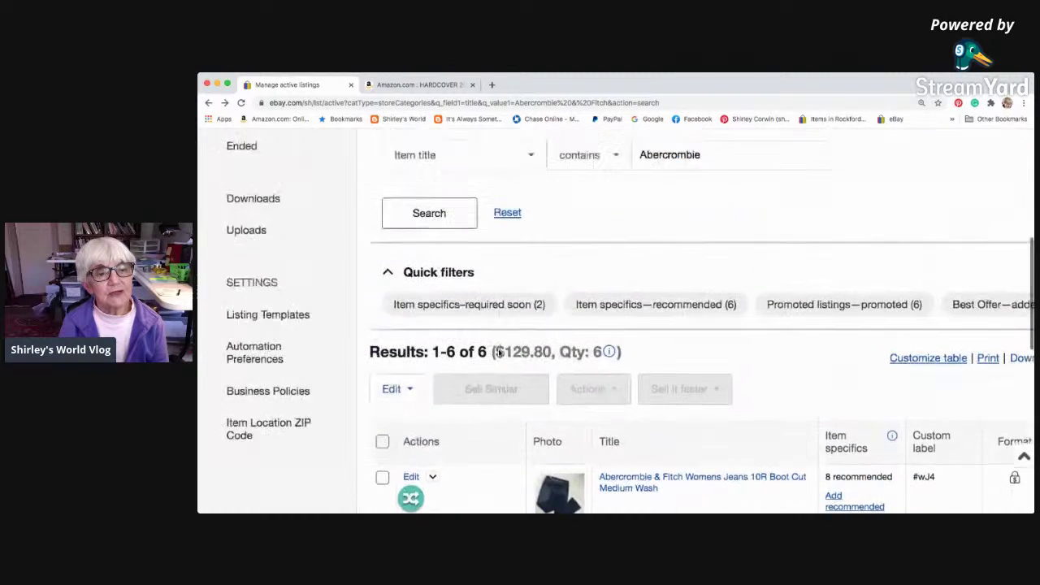
scroll(499, 353, "down", 3)
scroll(499, 353, "down", 5)
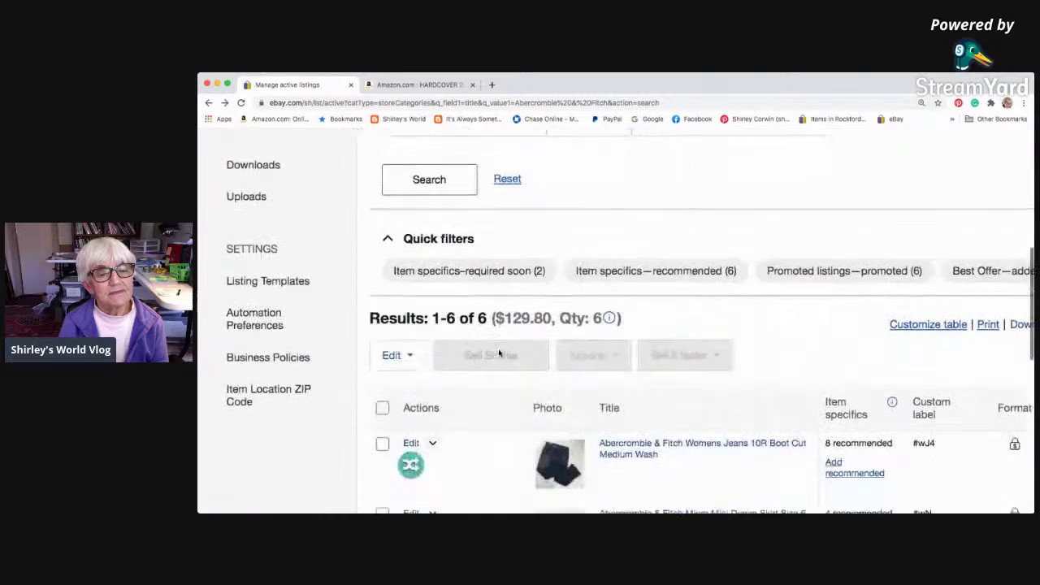
scroll(499, 353, "up", 7)
scroll(499, 352, "up", 4)
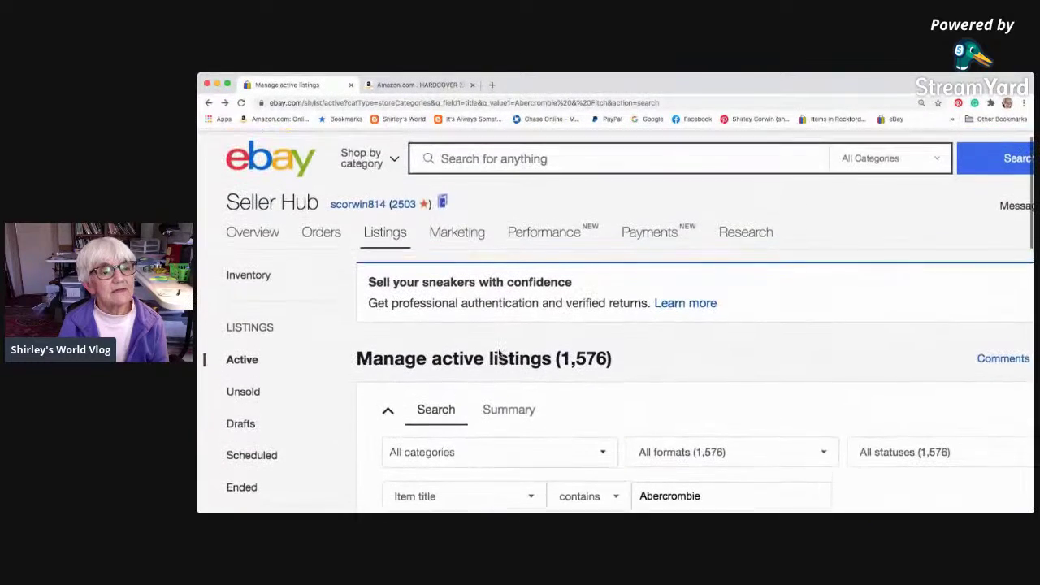
left_click(388, 240)
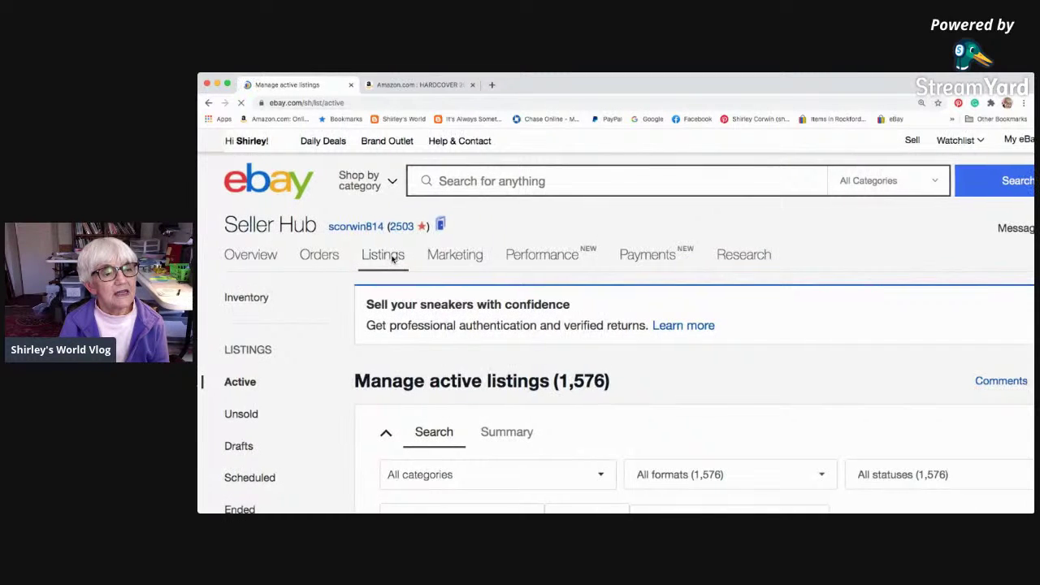
mouse_move(393, 260)
Step: Look over the active listings' search fields, quick filters and bulk actions, and open the Unsold listings page
scroll(576, 423, "down", 5)
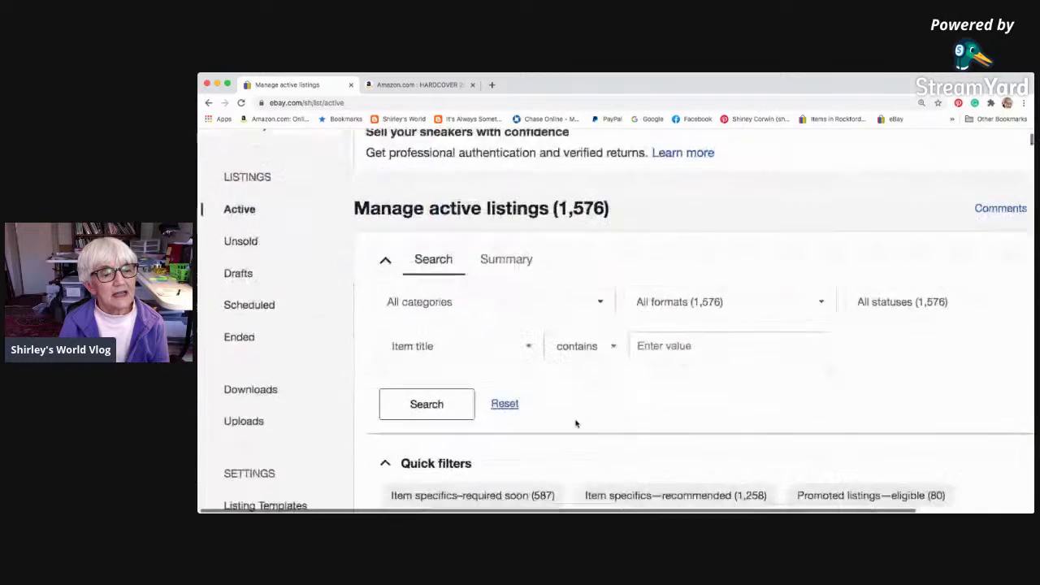
scroll(568, 420, "down", 2)
scroll(565, 417, "up", 3)
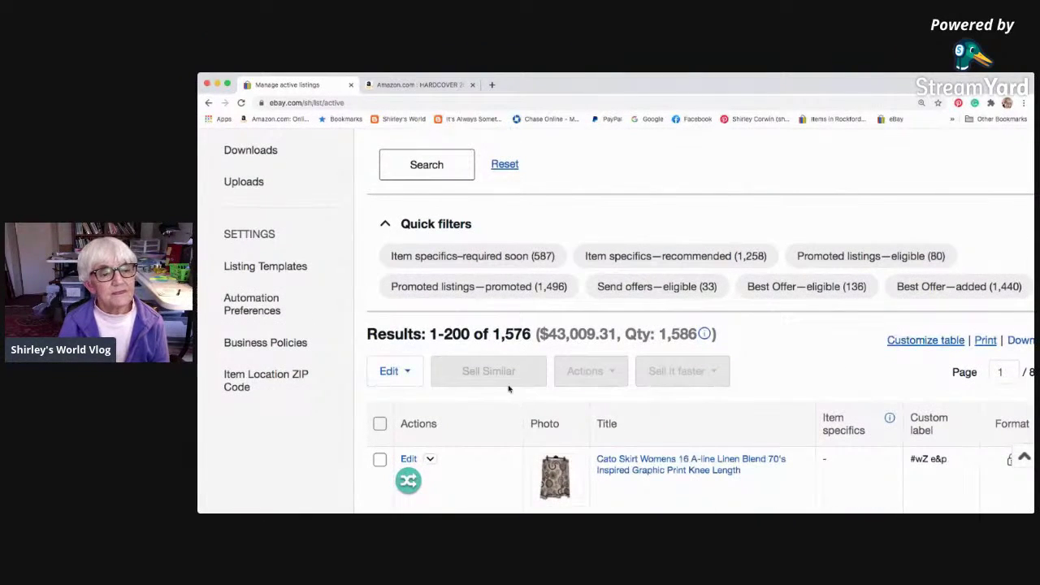
scroll(488, 388, "down", 5)
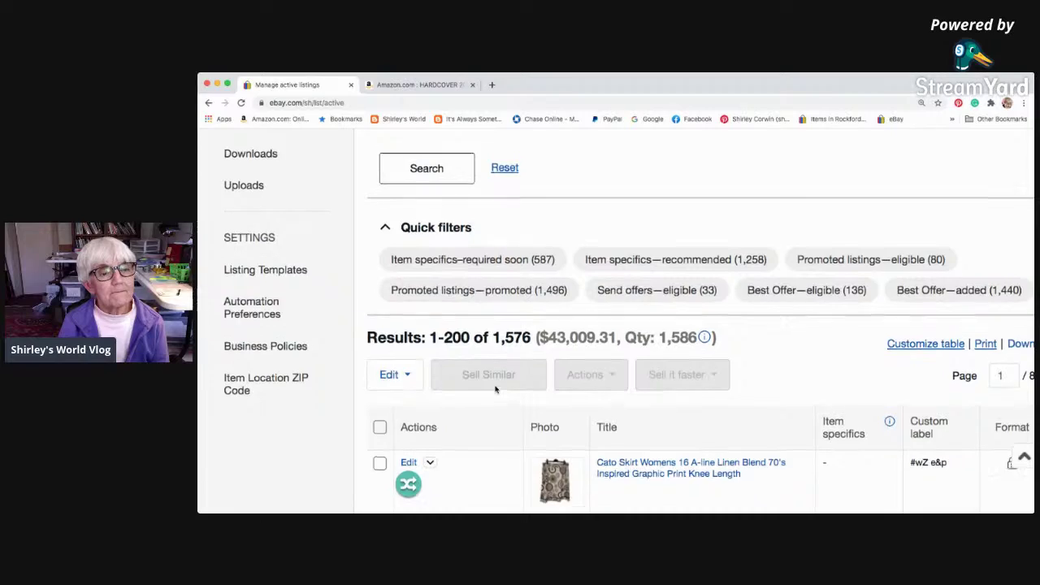
scroll(495, 389, "up", 10)
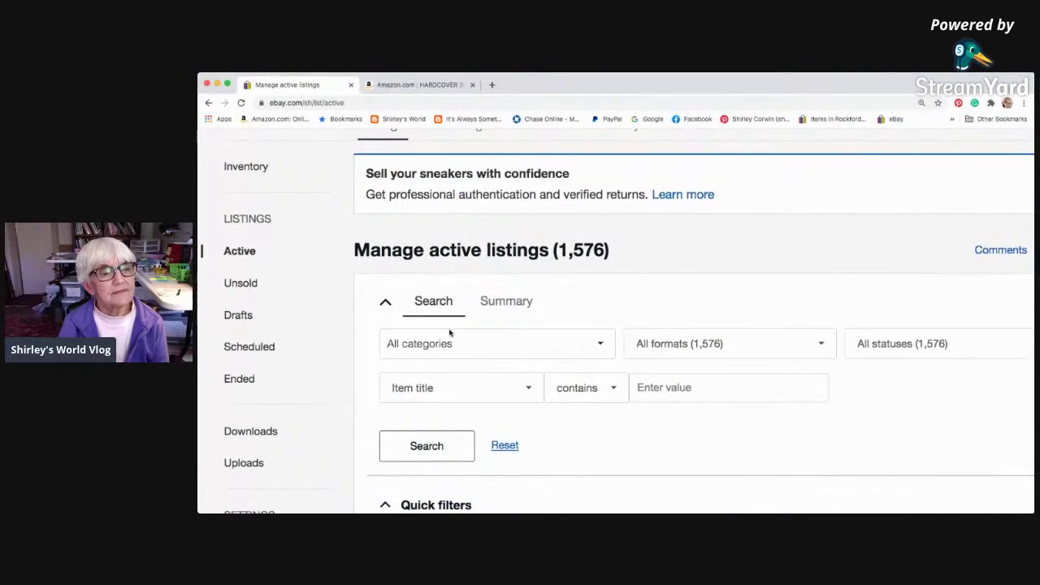
scroll(448, 332, "up", 4)
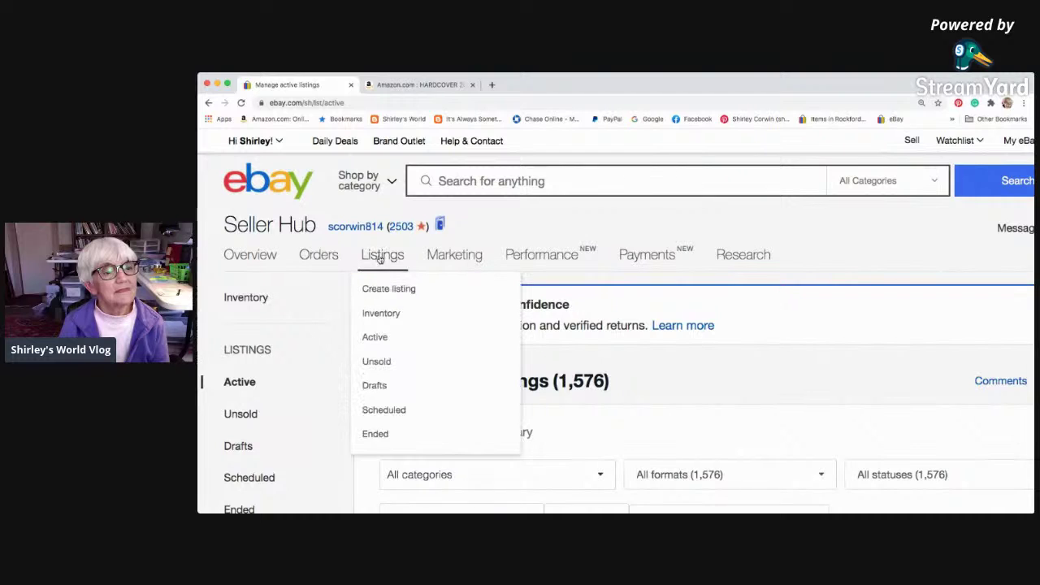
left_click(380, 258)
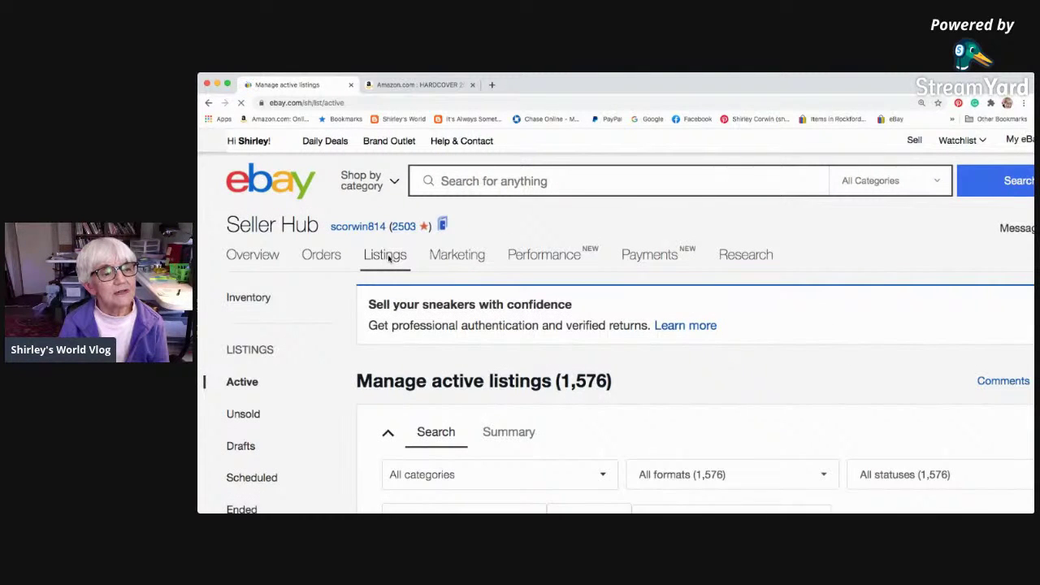
mouse_move(389, 258)
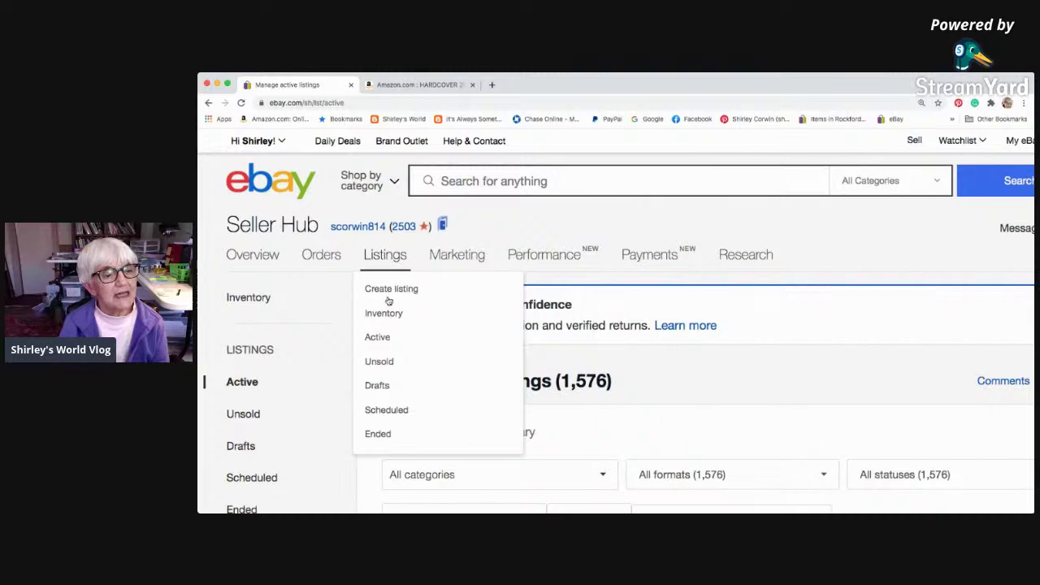
left_click(380, 363)
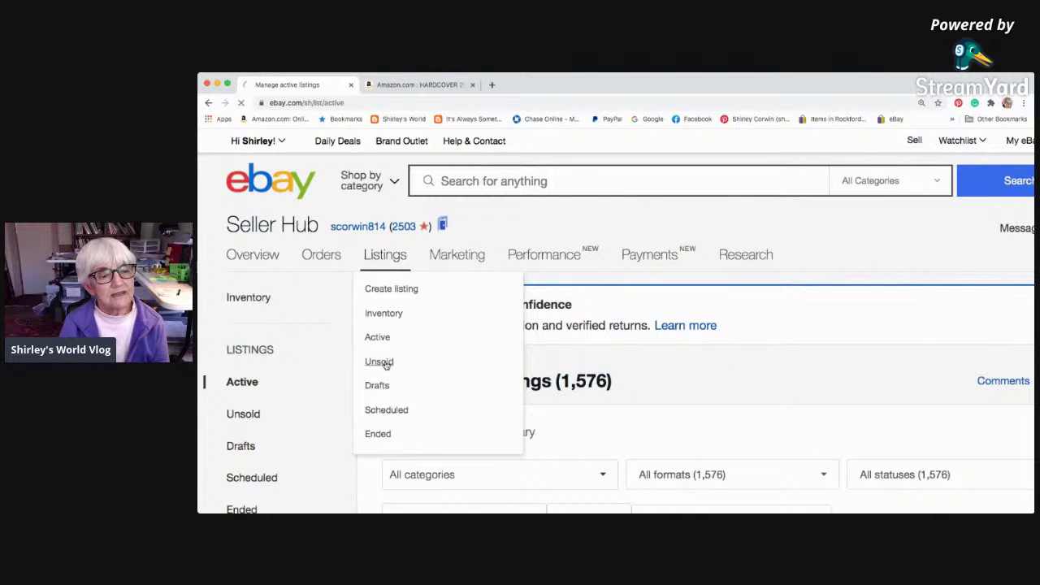
Step: Look over the unsold listings page and its relisting options, and go back to the Active listings page
scroll(436, 375, "down", 3)
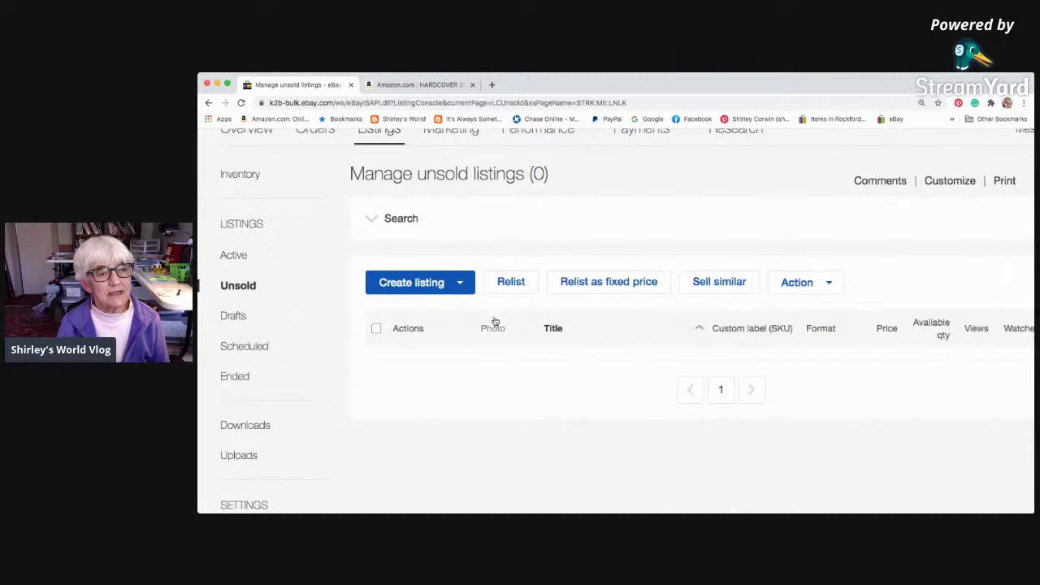
scroll(494, 329, "up", 3)
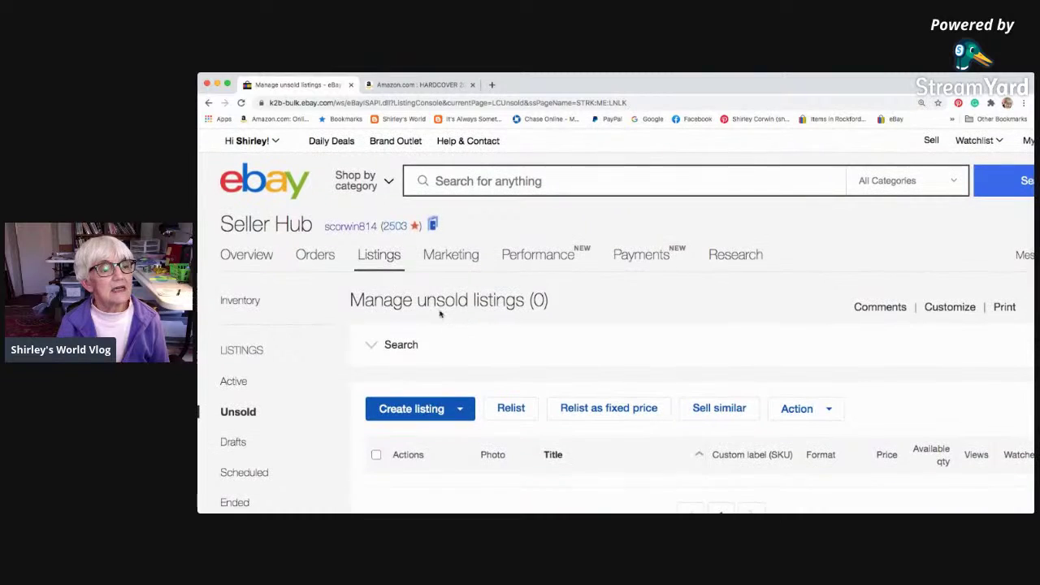
mouse_move(315, 258)
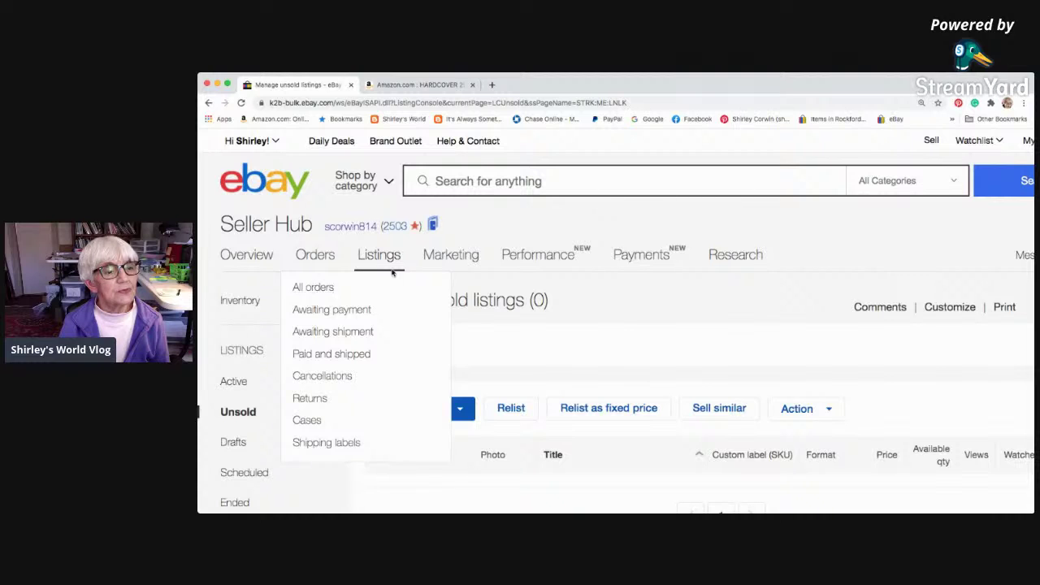
mouse_move(376, 260)
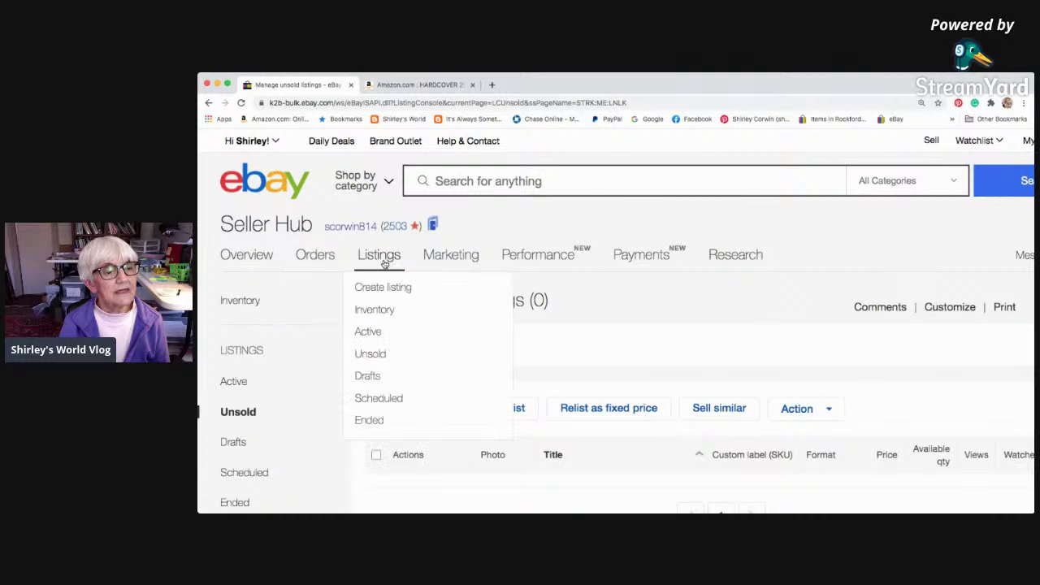
left_click(368, 333)
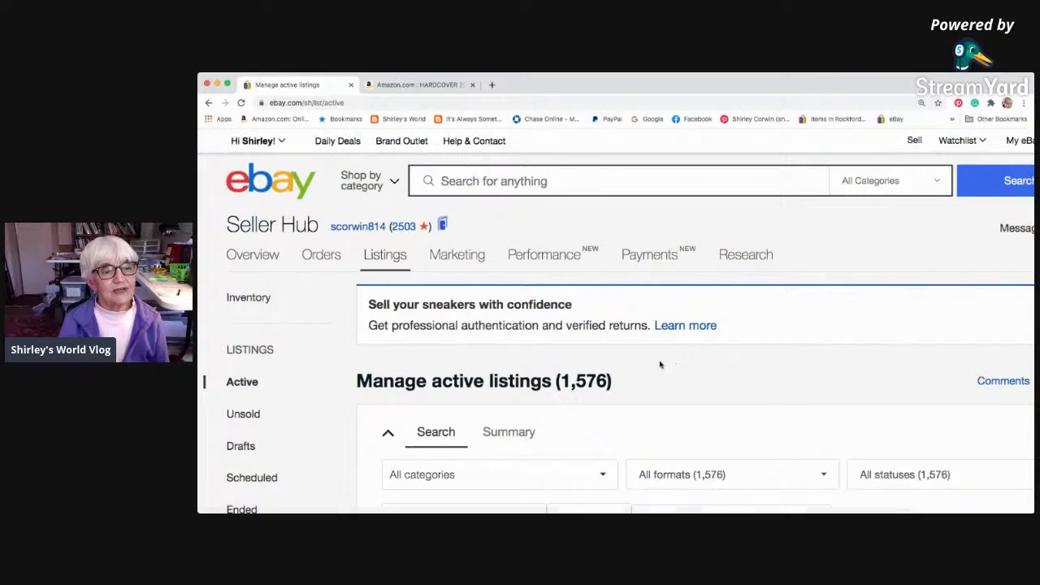
Step: Skim the active listings' quick filters and results table, including the edit actions, item specifics and custom labels
scroll(671, 365, "down", 4)
scroll(672, 367, "down", 6)
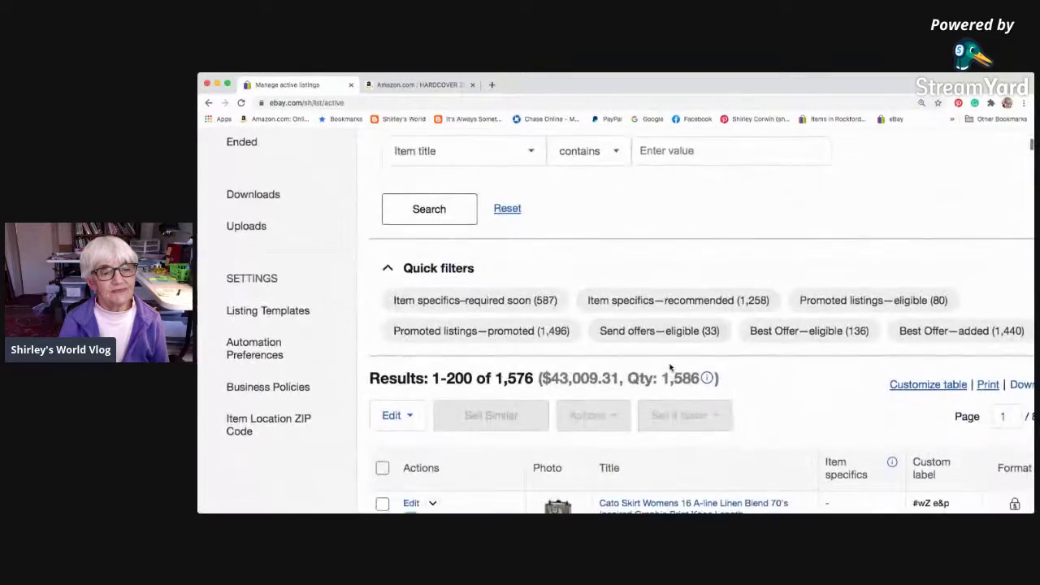
scroll(671, 368, "down", 1)
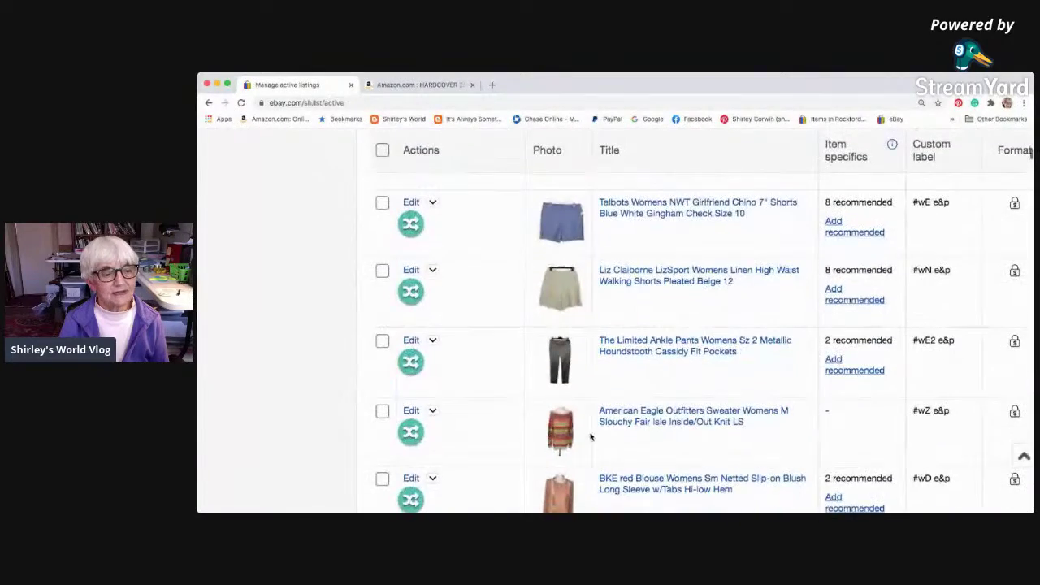
scroll(376, 396, "up", 11)
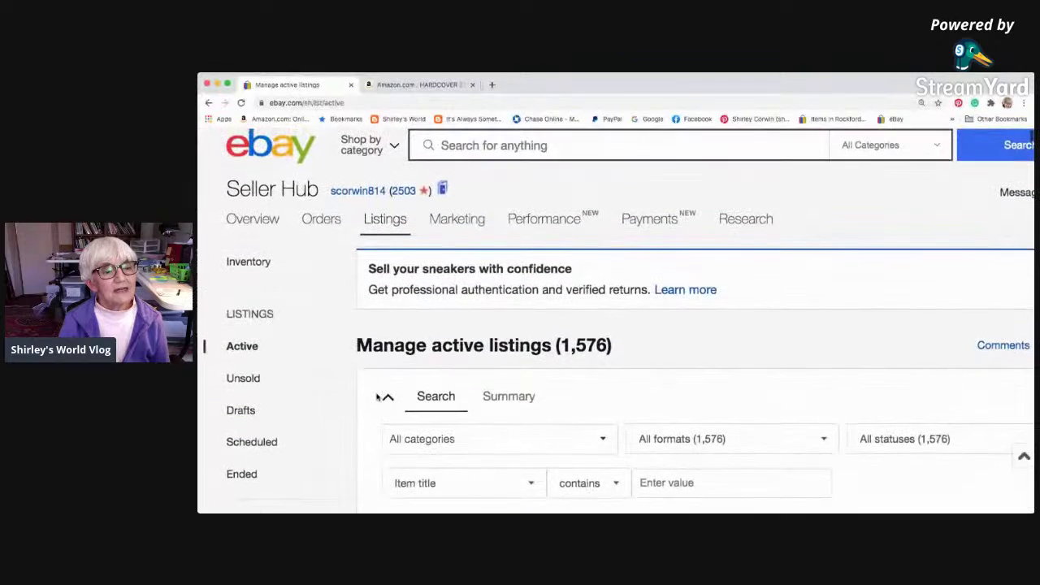